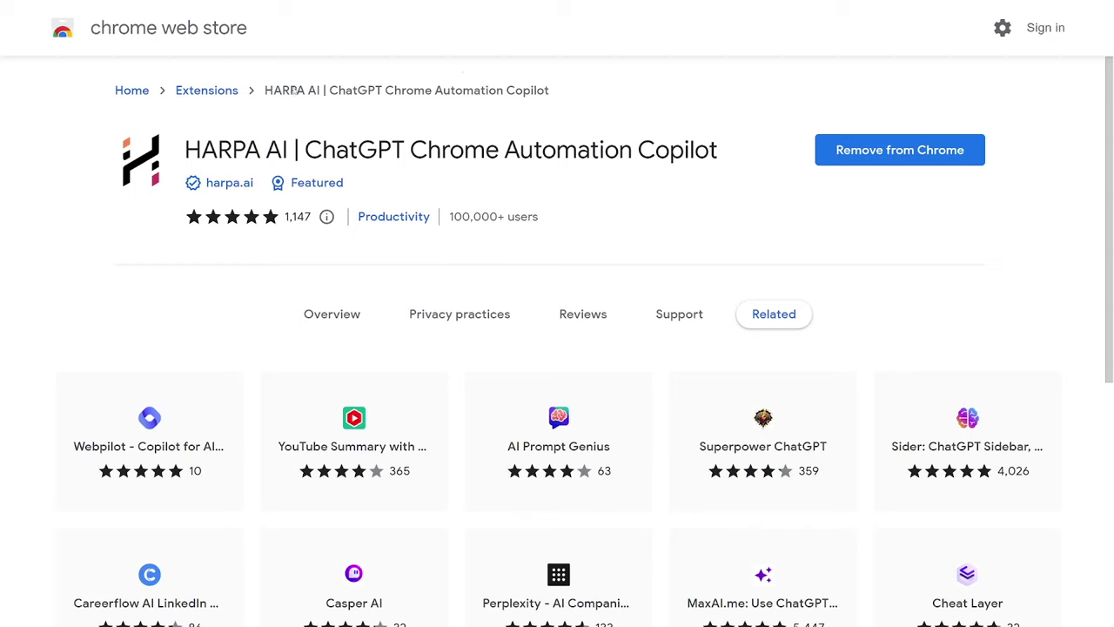
# Highlight the listing's 1,147 rating count and its 100,000+ users figure
pyautogui.moveTo(284, 216); pyautogui.dragTo(314, 221)
pyautogui.click(306, 218)
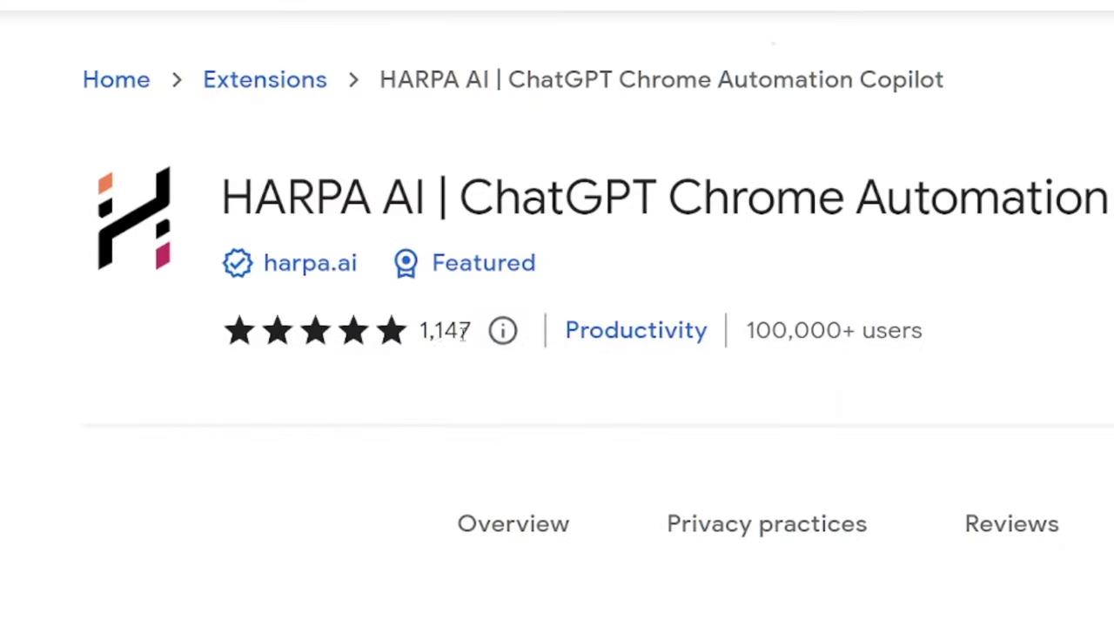
pyautogui.moveTo(739, 343); pyautogui.dragTo(940, 345)
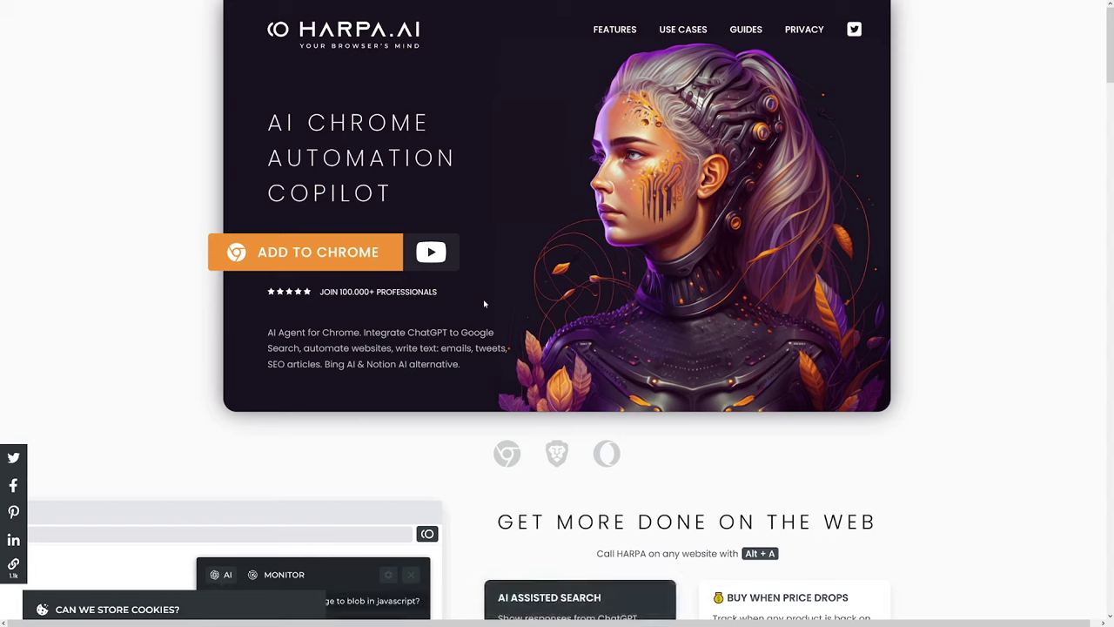
# Scroll to the FAQ and highlight the sentence about HARPA reading and acting on web pages
pyautogui.scroll(-4, 485, 303)
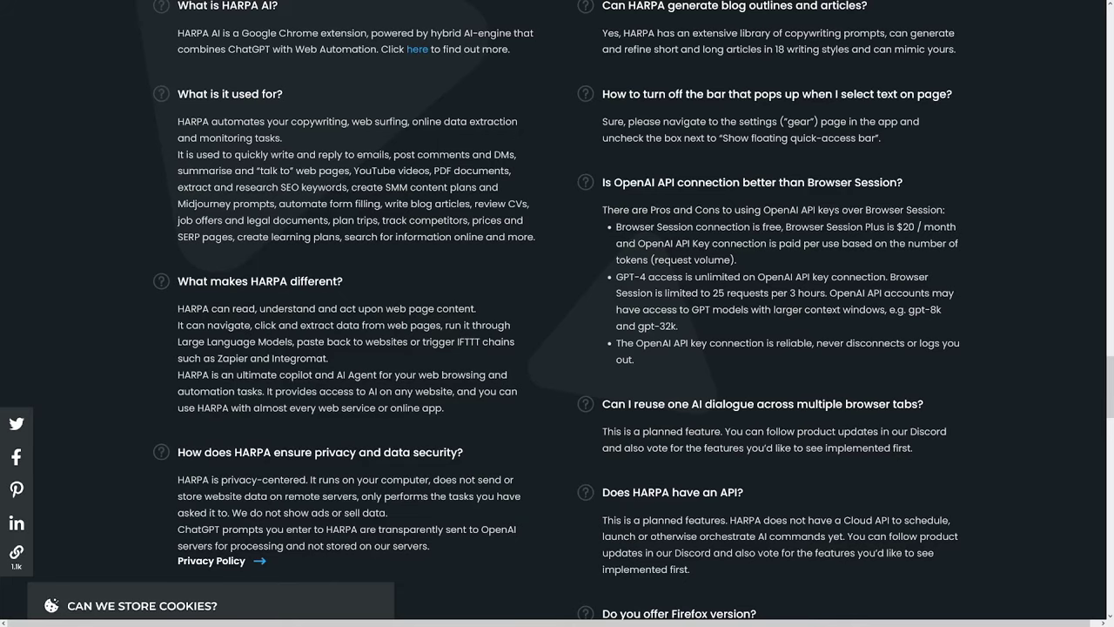
pyautogui.moveTo(177, 308); pyautogui.dragTo(242, 308)
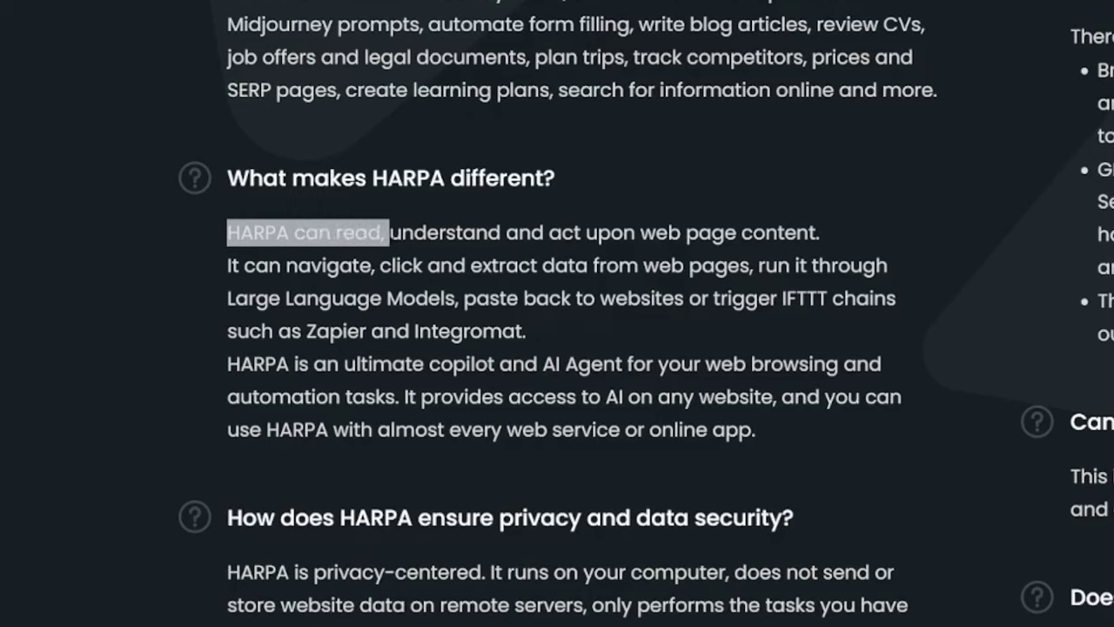
pyautogui.moveTo(388, 233); pyautogui.dragTo(840, 230)
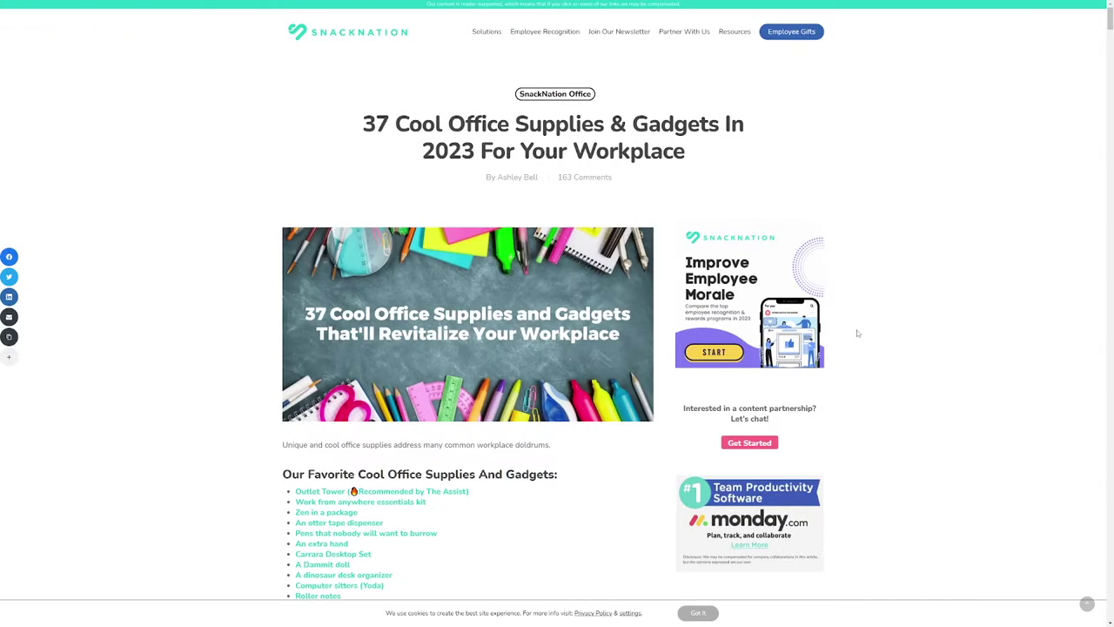
# Open the HARPA sidebar with Alt+A, enter / and scroll through commands like Summary and Translate
pyautogui.hotkey('alt', 'a')
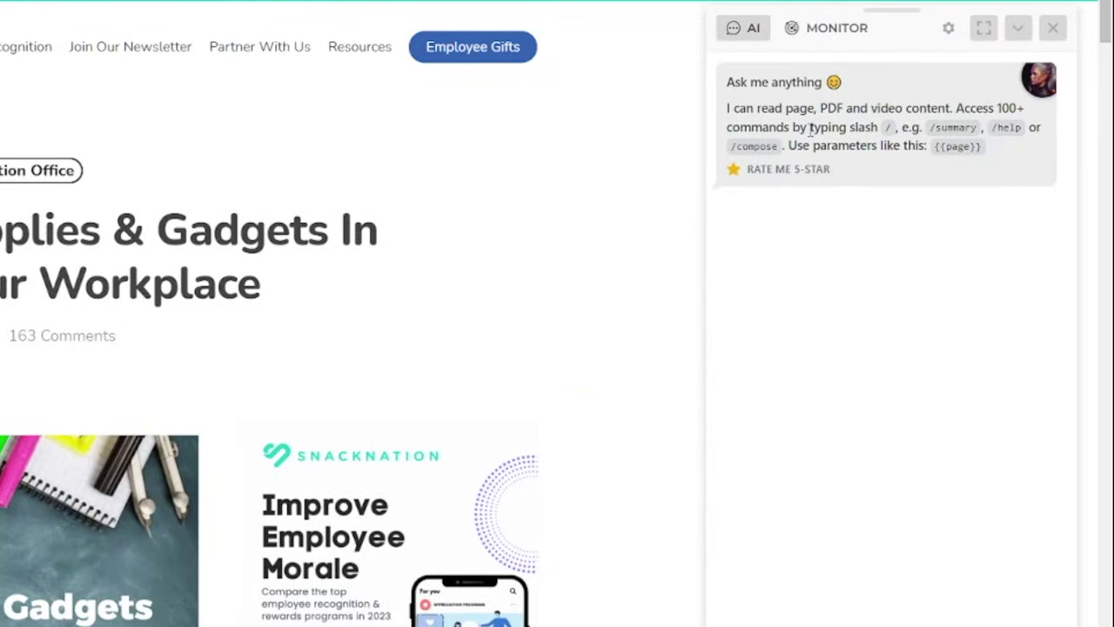
pyautogui.moveTo(848, 128); pyautogui.dragTo(879, 146)
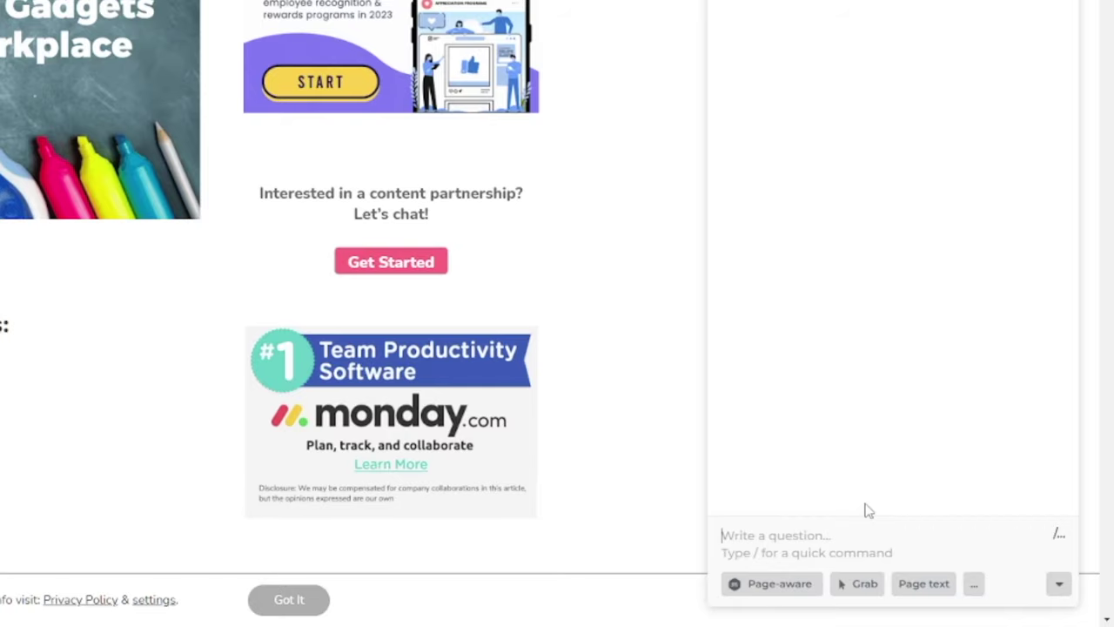
pyautogui.write('/')
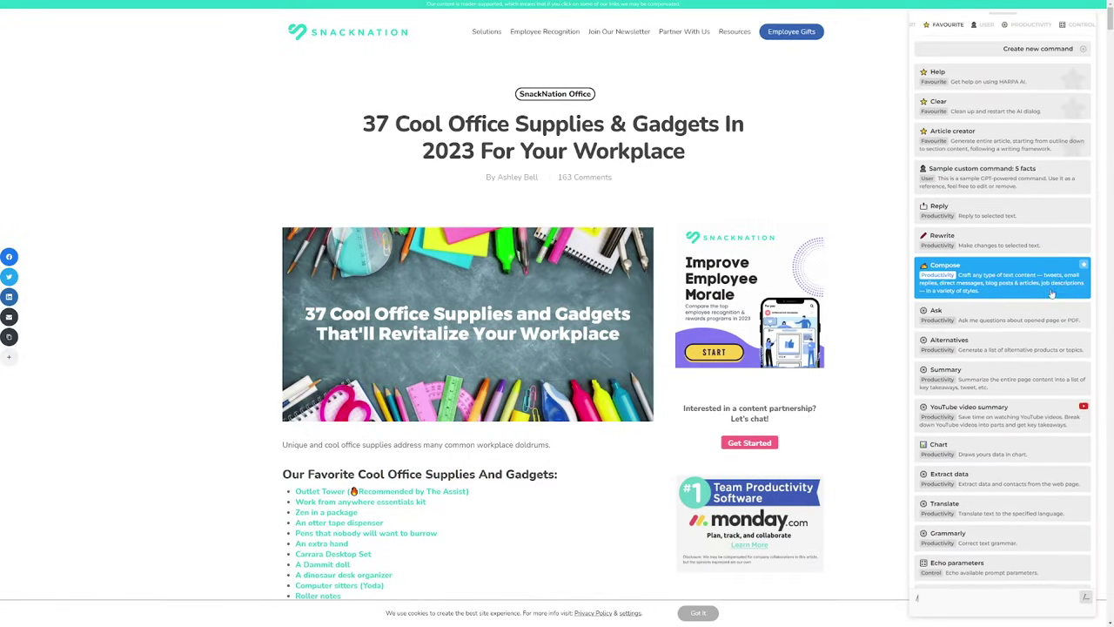
pyautogui.scroll(-15, 1031, 296)
pyautogui.scroll(-15, 1029, 318)
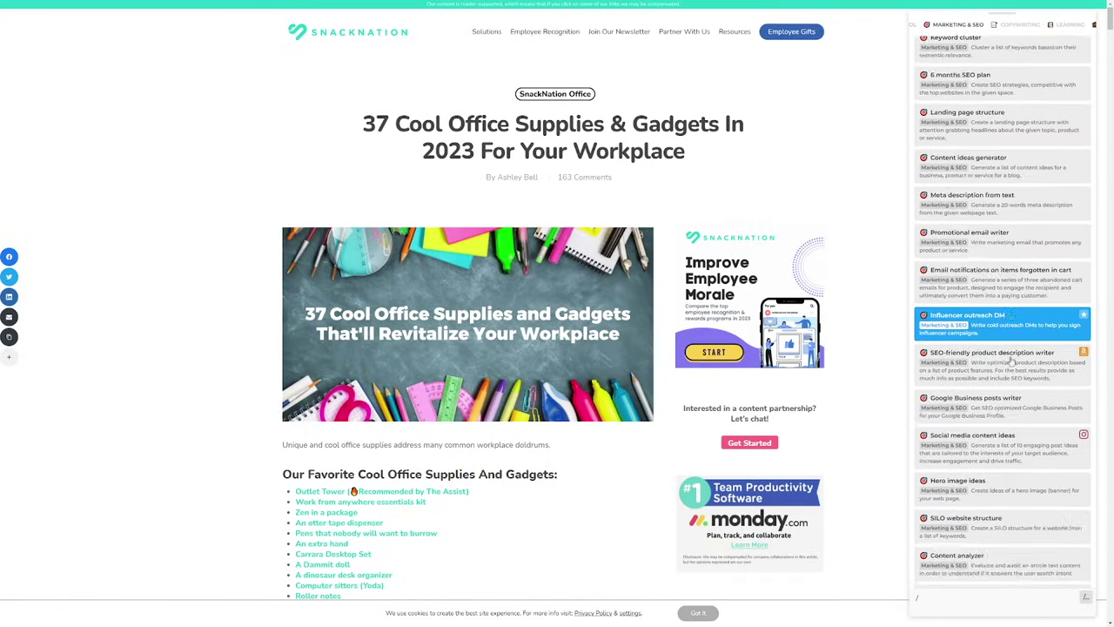
pyautogui.scroll(-15, 1018, 410)
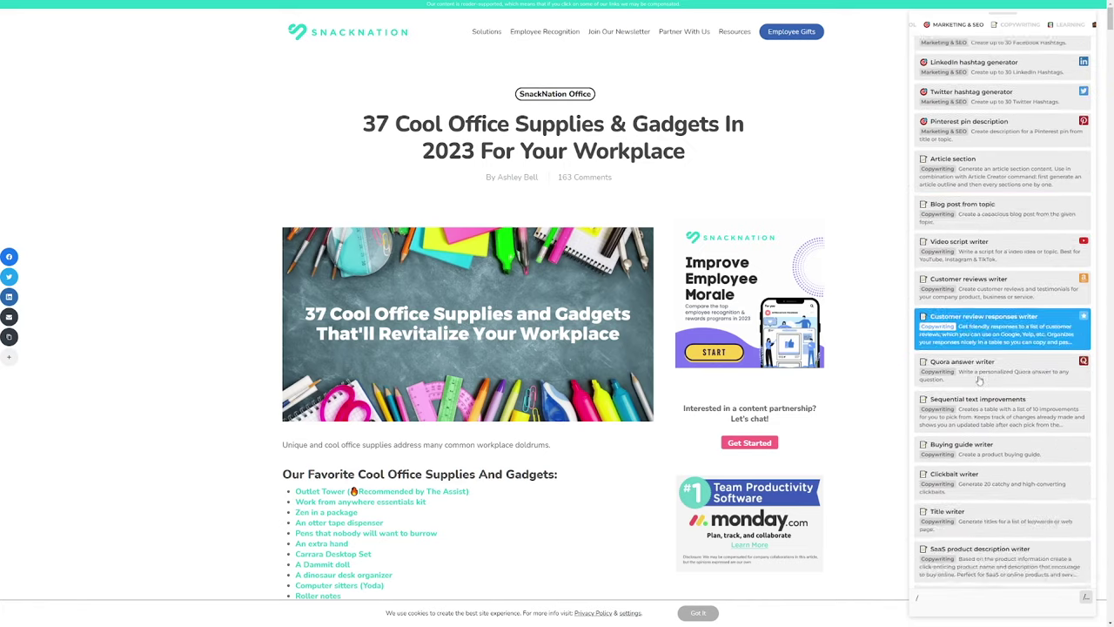
pyautogui.scroll(-5, 999, 419)
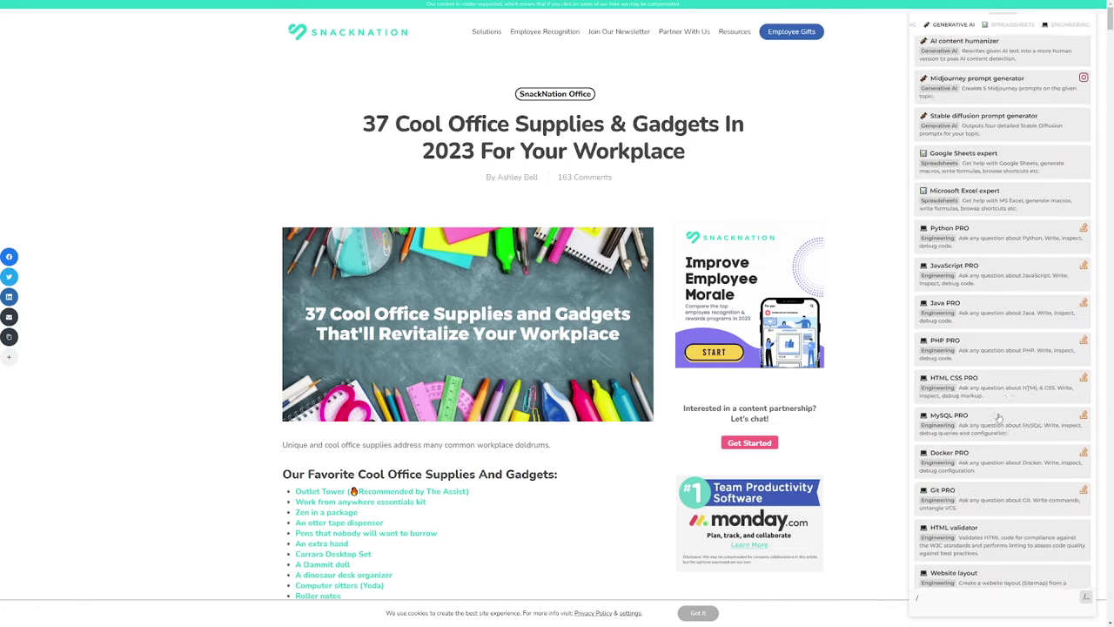
pyautogui.scroll(10, 998, 418)
pyautogui.scroll(20, 997, 417)
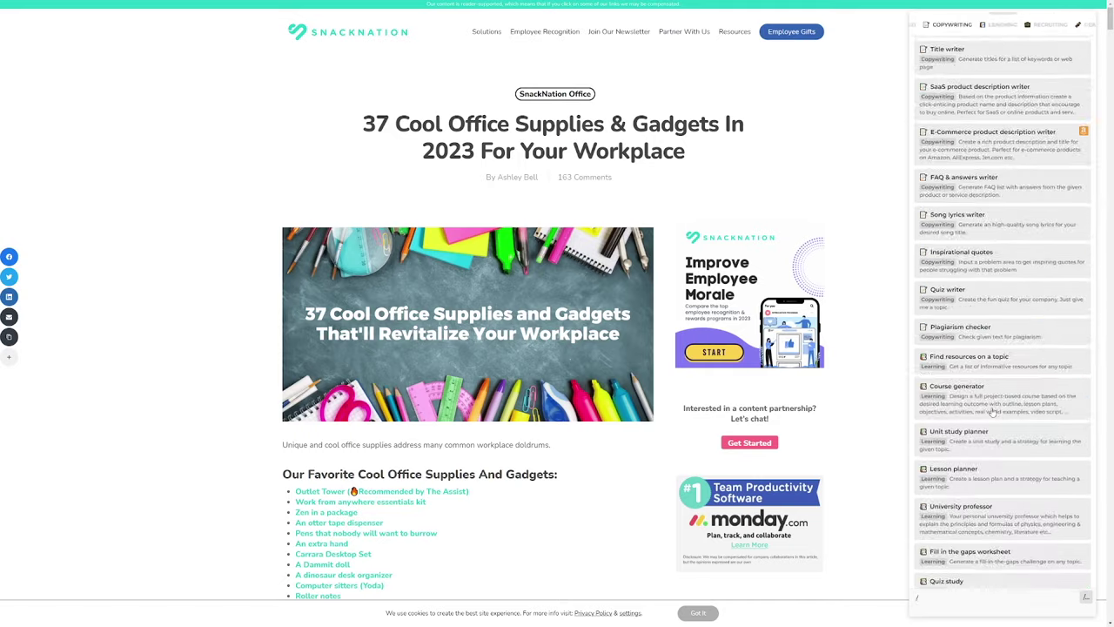
pyautogui.scroll(15, 969, 396)
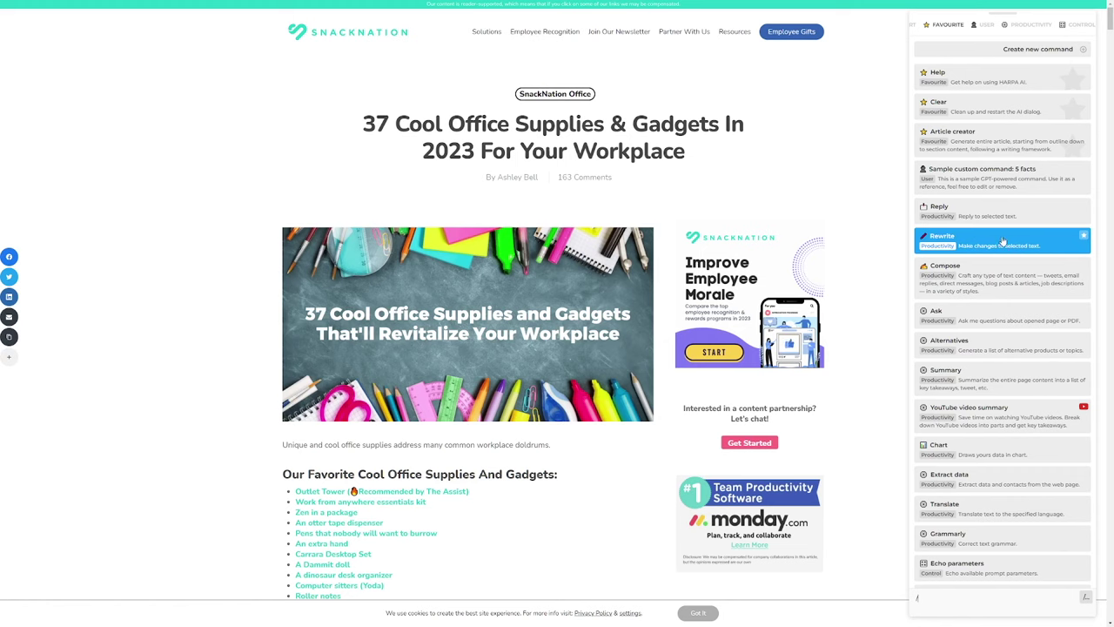
# Run the Summary command on the SnackNation article using the Report format
pyautogui.click(989, 377)
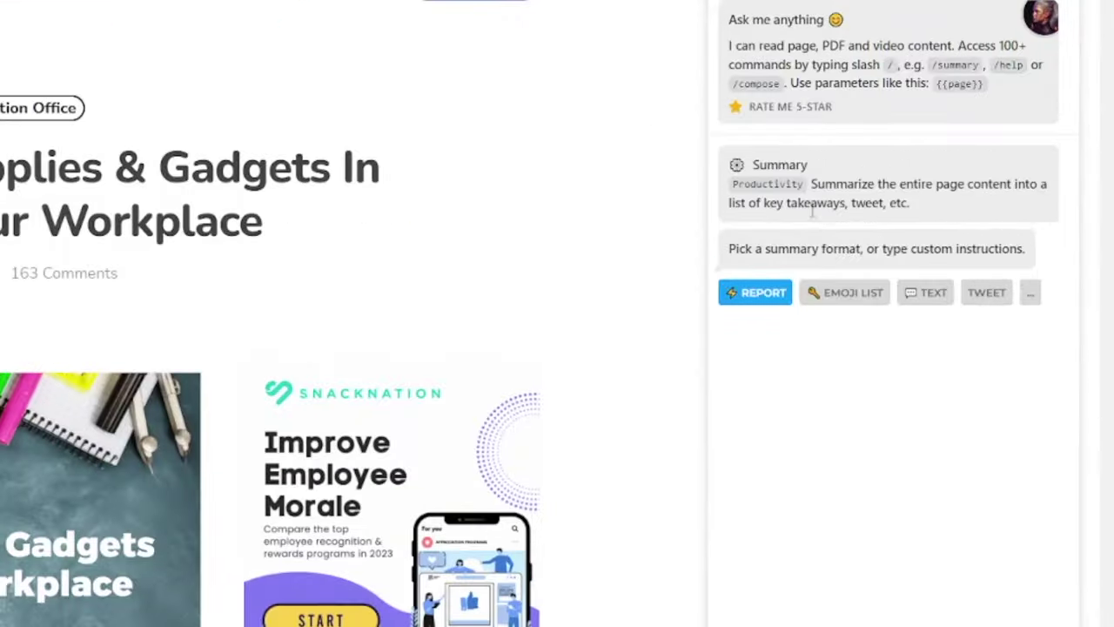
pyautogui.moveTo(766, 204); pyautogui.dragTo(849, 213)
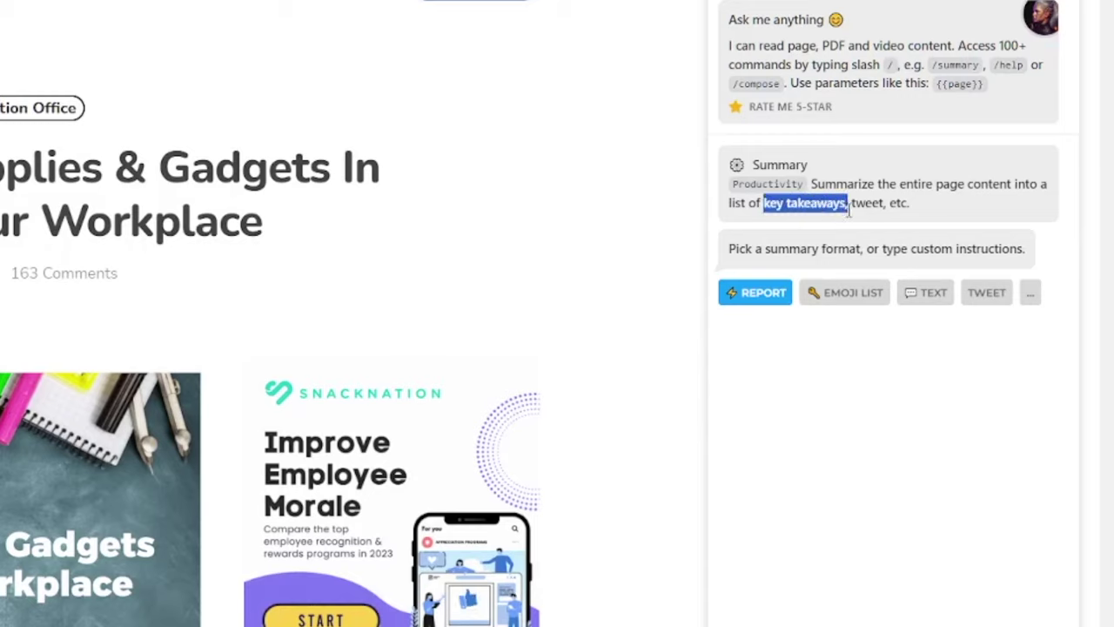
pyautogui.click(803, 228)
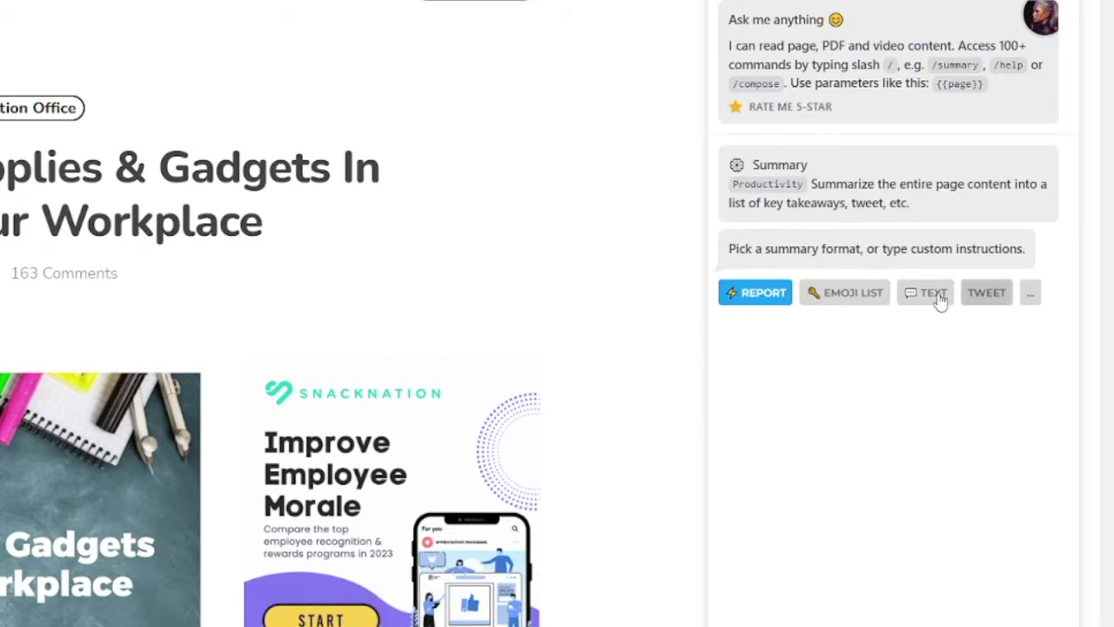
pyautogui.click(769, 300)
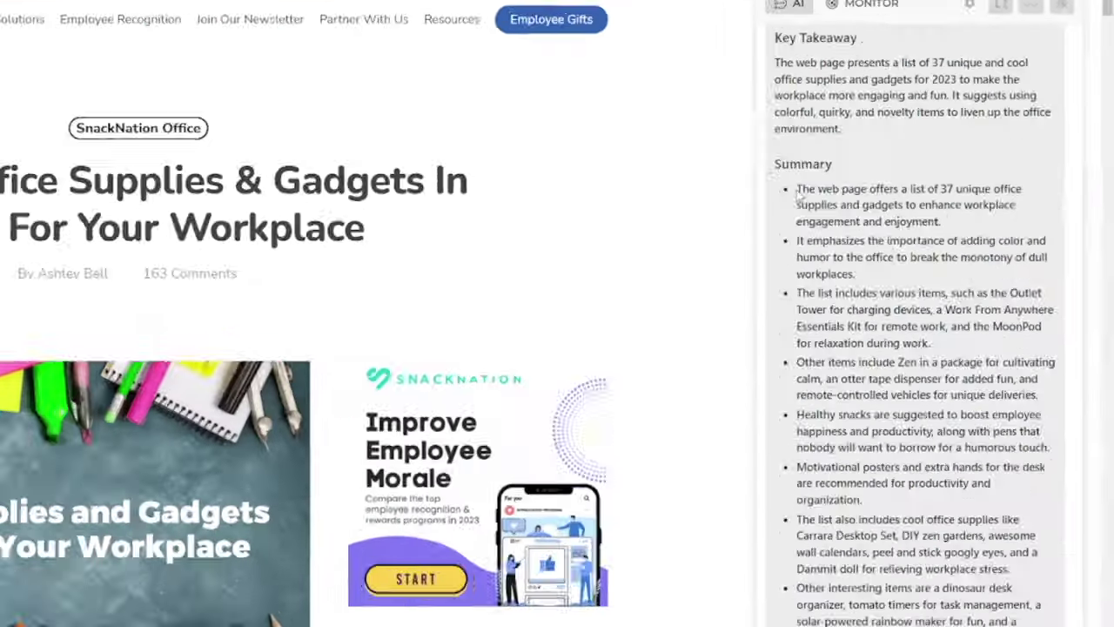
# Highlight the summary's first bullet and scroll the article to compare its listed items
pyautogui.moveTo(932, 128); pyautogui.dragTo(1031, 127)
pyautogui.moveTo(951, 206); pyautogui.dragTo(912, 226)
pyautogui.click(764, 291)
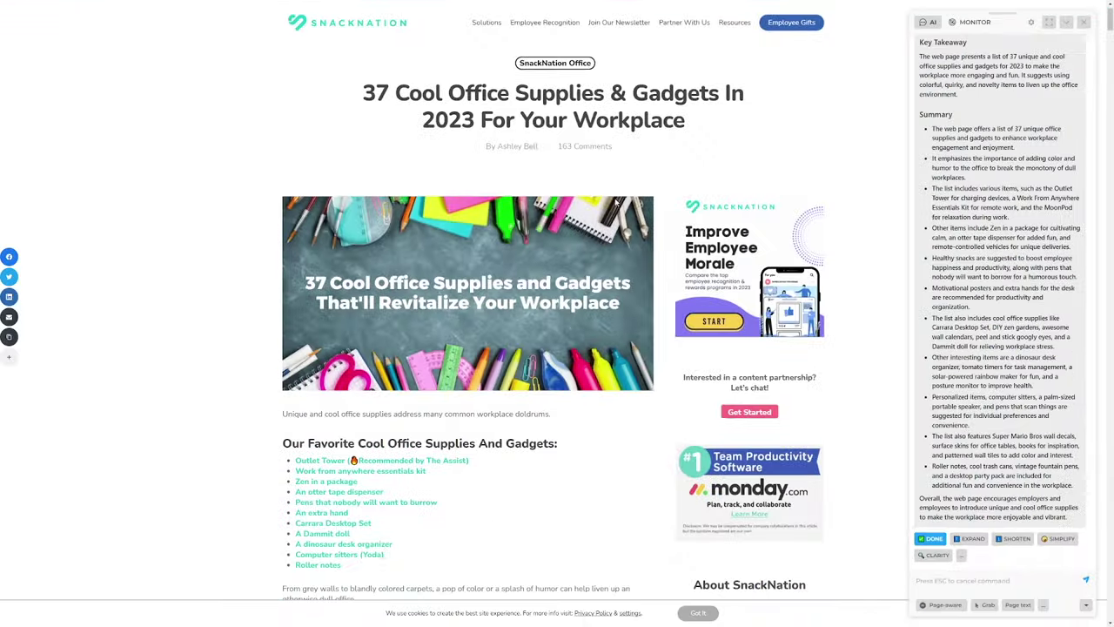
pyautogui.scroll(-7, 30, 622)
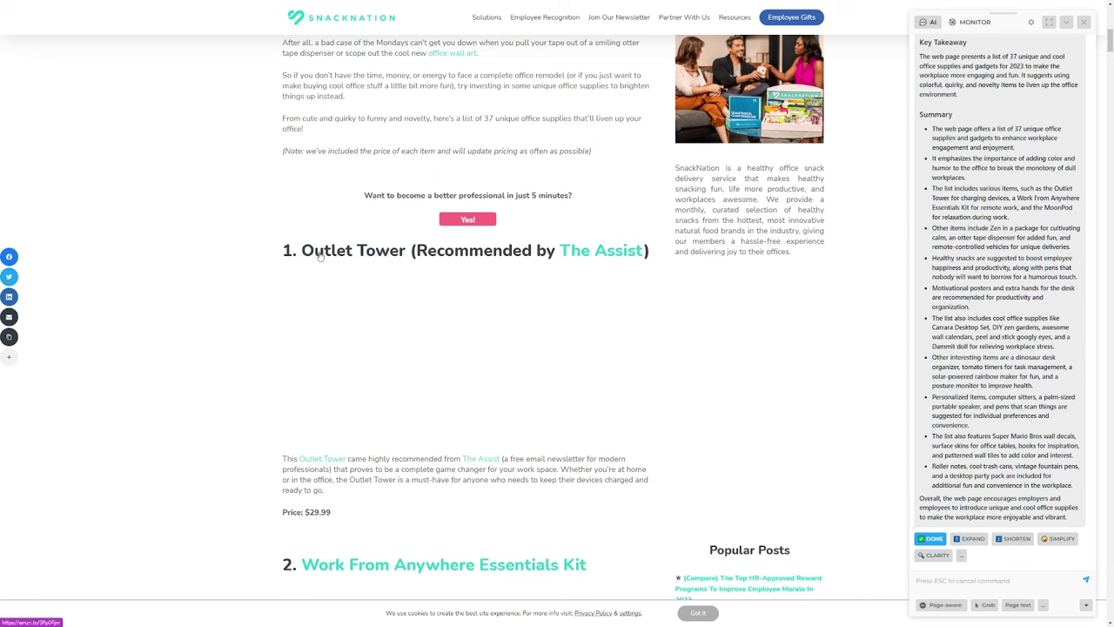
pyautogui.scroll(-4, 493, 249)
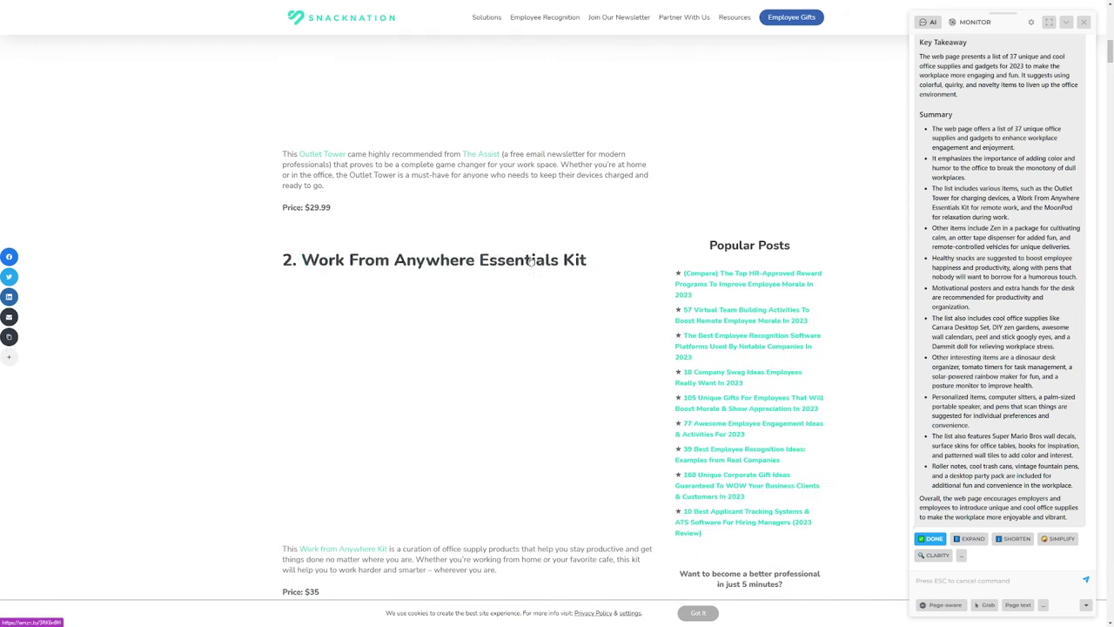
pyautogui.scroll(3, 654, 241)
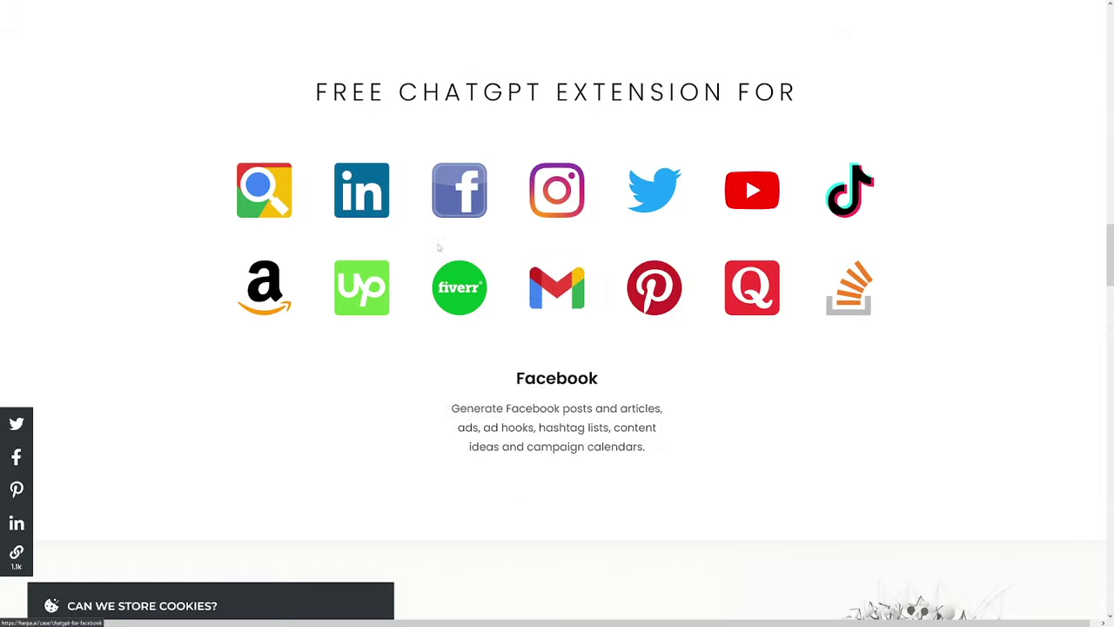
# Open ChatGPT for Amazon and highlight the 'Create product titles' and 'Monitor prices and stock' bullets
pyautogui.click(264, 286)
pyautogui.moveTo(378, 296); pyautogui.dragTo(497, 296)
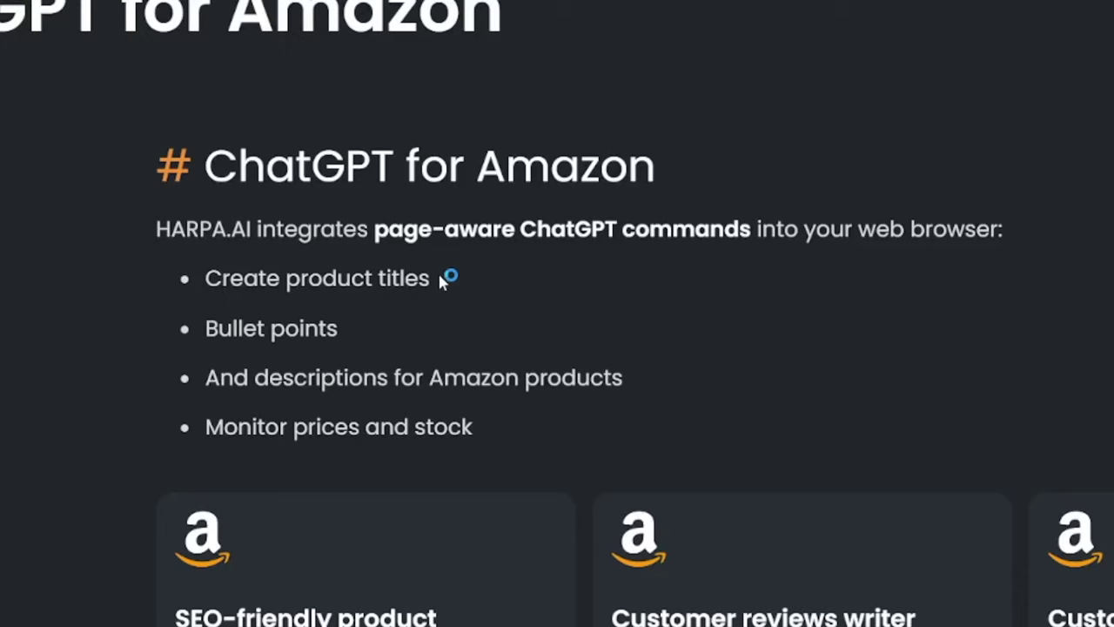
pyautogui.moveTo(206, 427); pyautogui.dragTo(480, 423)
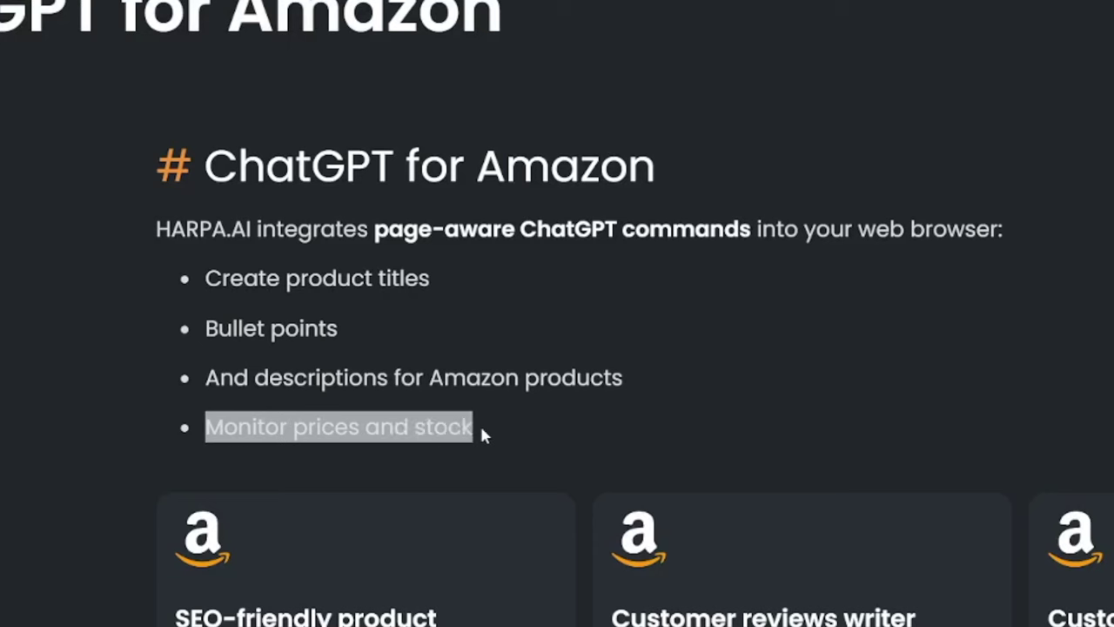
pyautogui.click(483, 420)
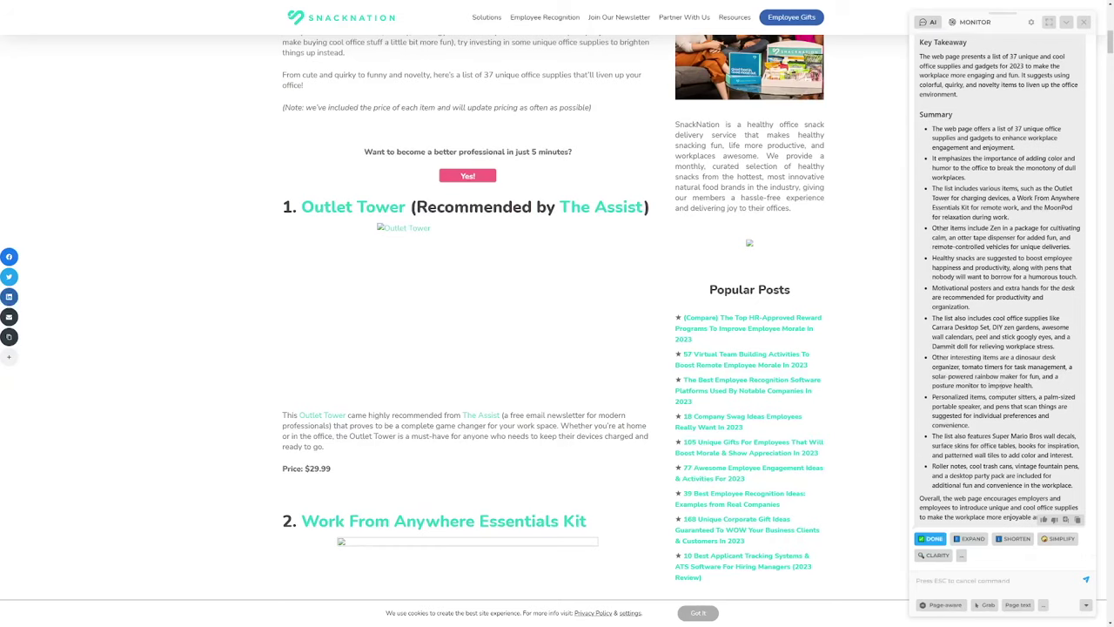
# Scroll the sidebar to the top and switch to the Monitor tab's price-drop tracking
pyautogui.scroll(3, 999, 385)
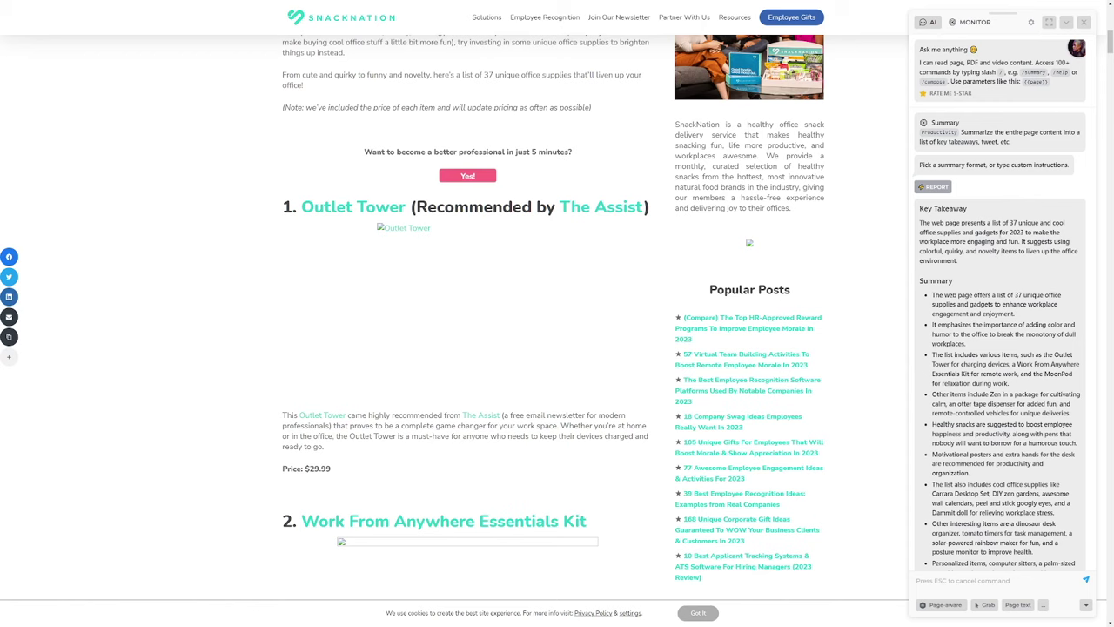
pyautogui.click(974, 23)
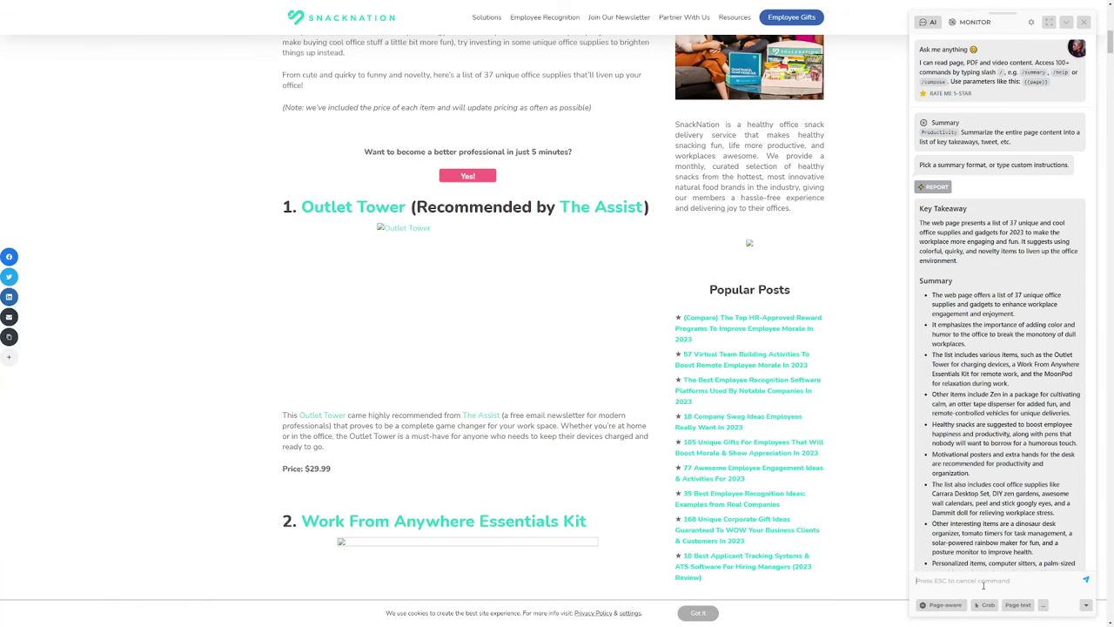
# Add a simplified single-paragraph summary of the 37 office supplies below the report
pyautogui.write('/')
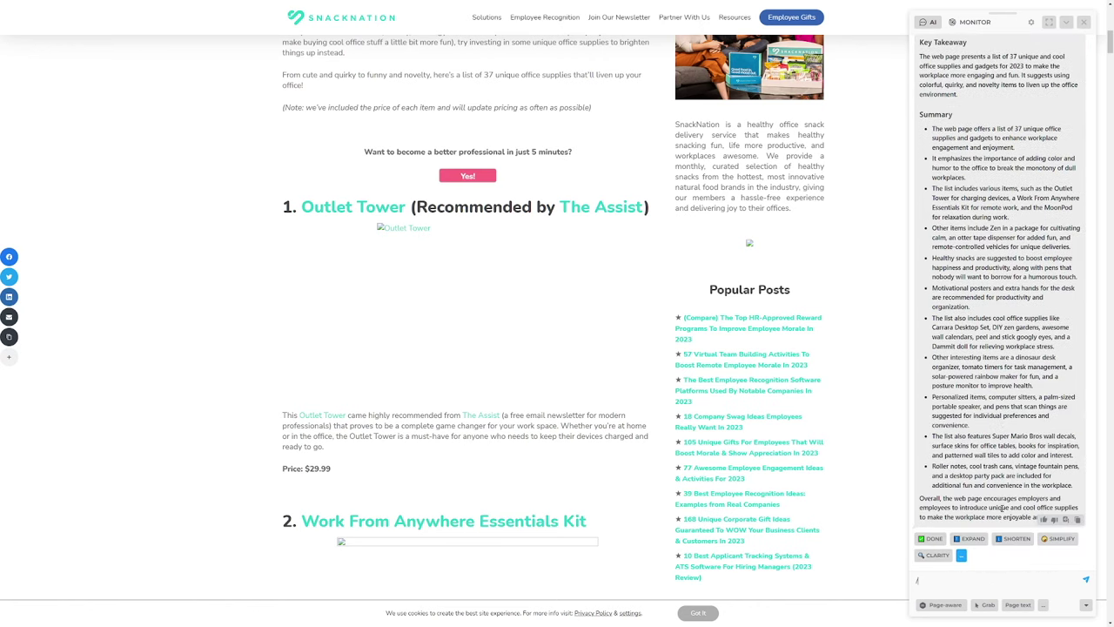
pyautogui.click(1049, 542)
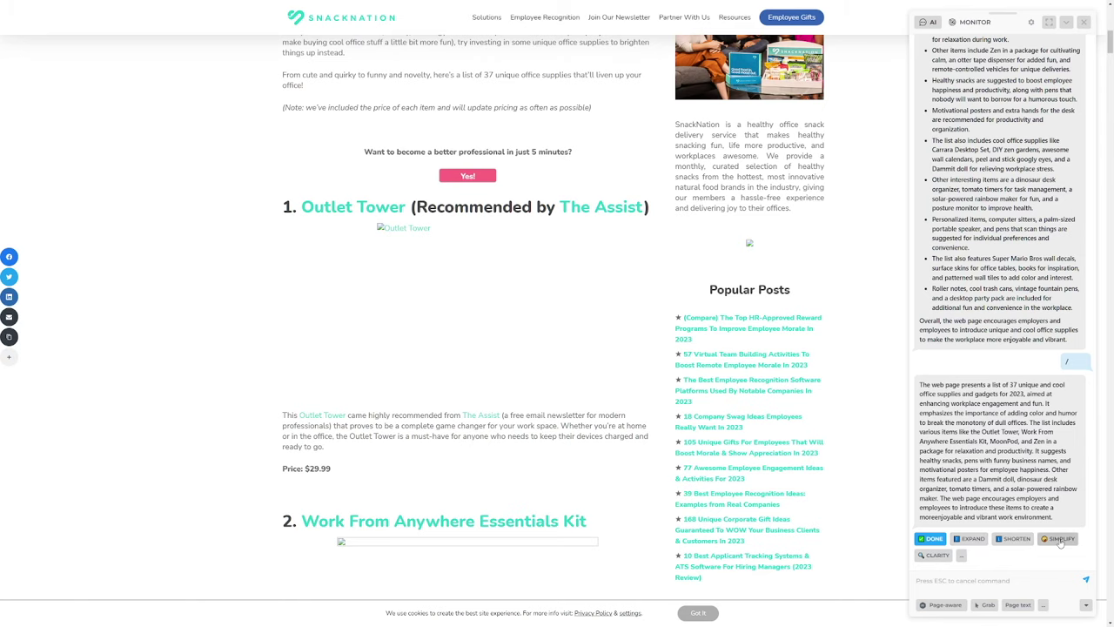
pyautogui.scroll(-1, 1060, 541)
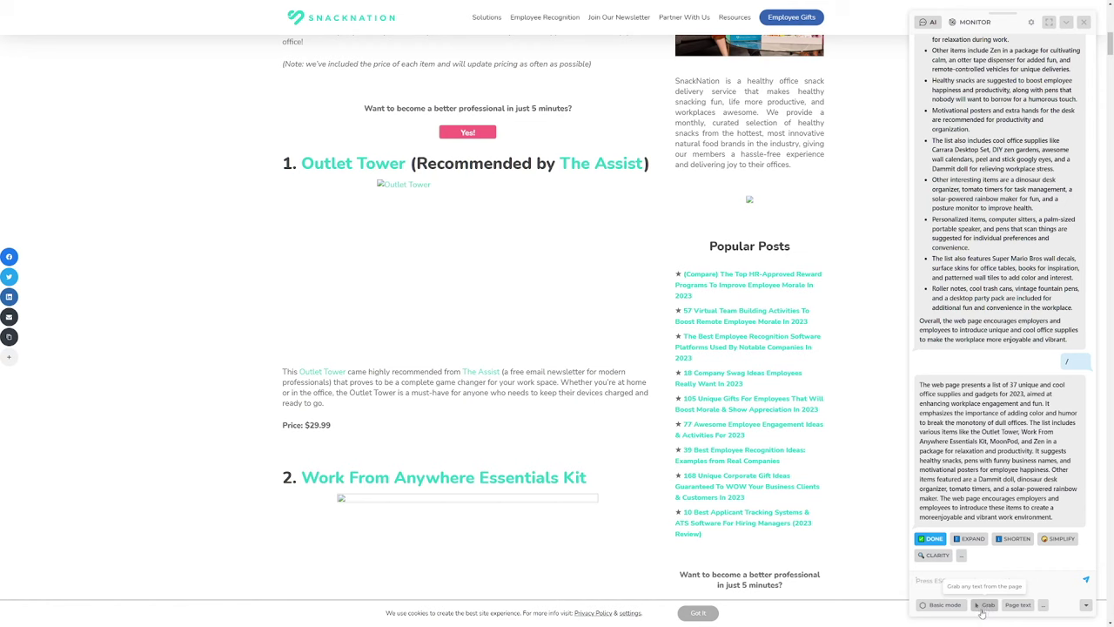
# Bring up the slash-command list and start the Extract data command
pyautogui.write('/')
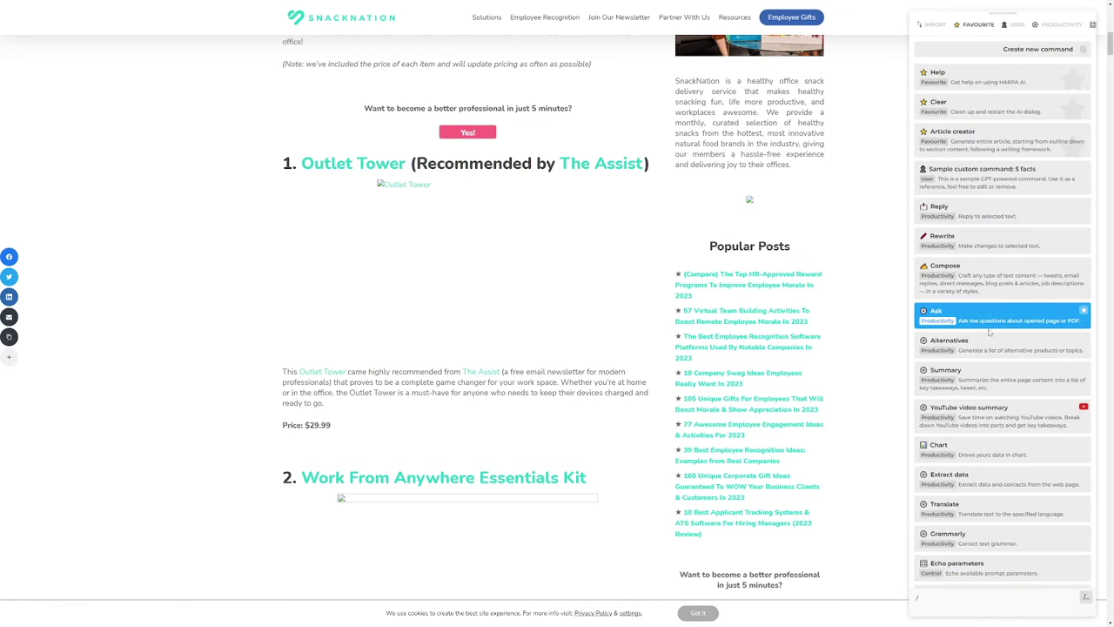
pyautogui.scroll(-3, 989, 332)
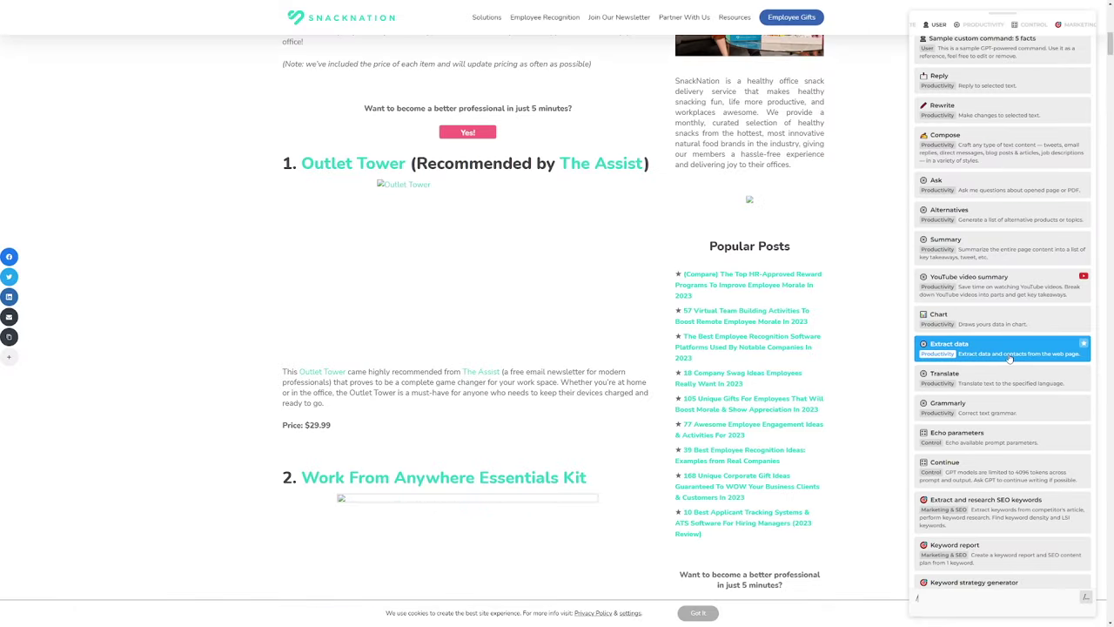
pyautogui.click(1010, 354)
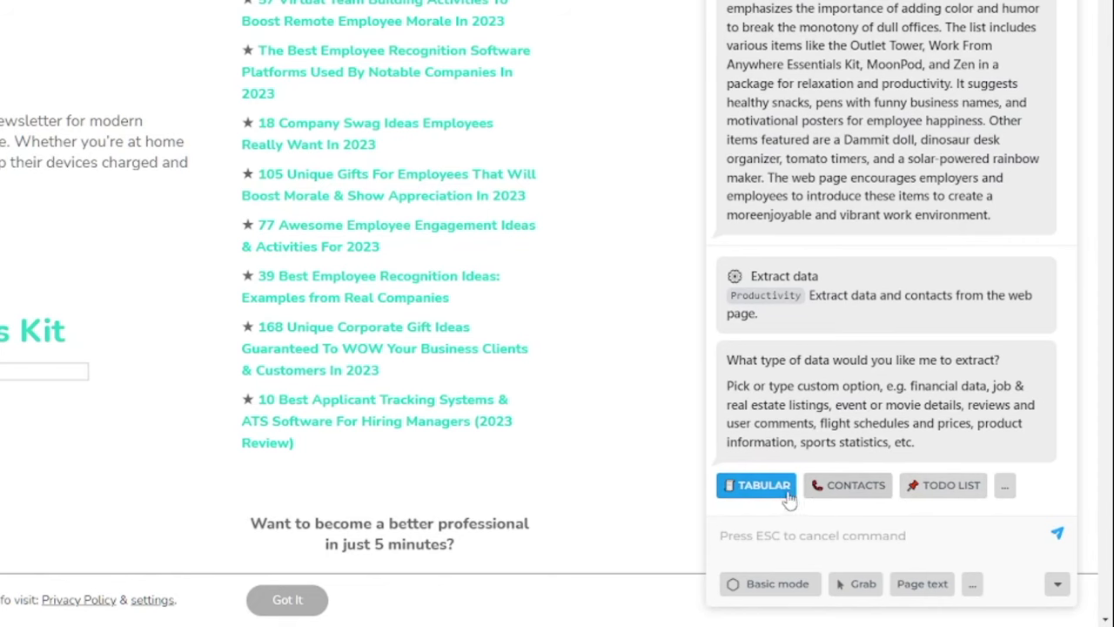
# Choose the Tabular format to extract product names, prices and descriptions into a Key/Value table
pyautogui.click(781, 493)
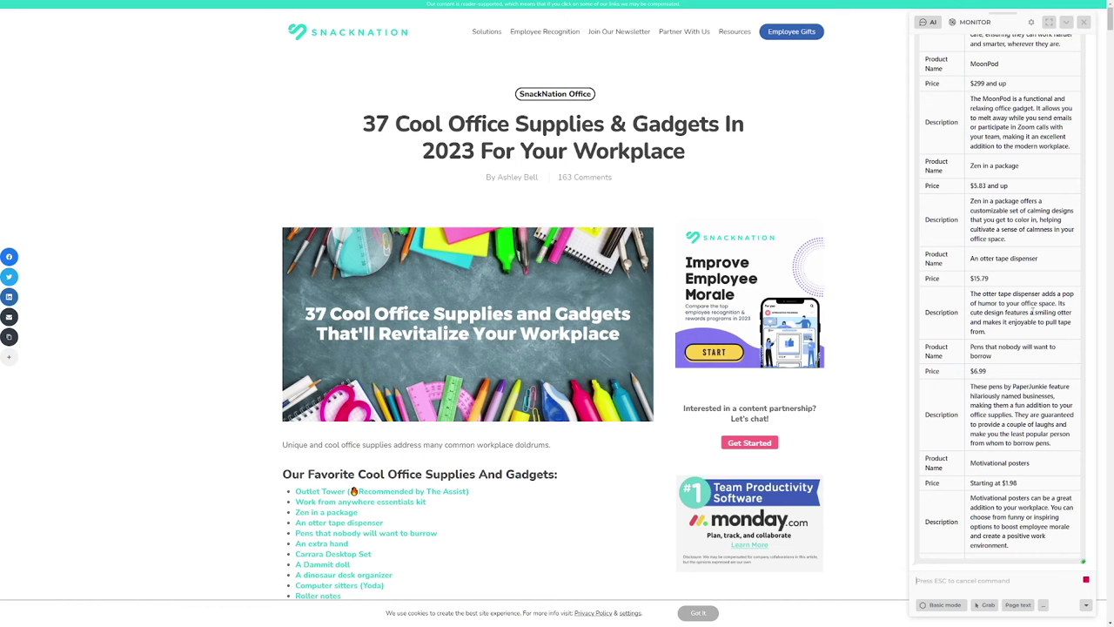
# Open HARPA's command list with '/' and browse the Marketing & SEO and Copywriting commands
pyautogui.write('/')
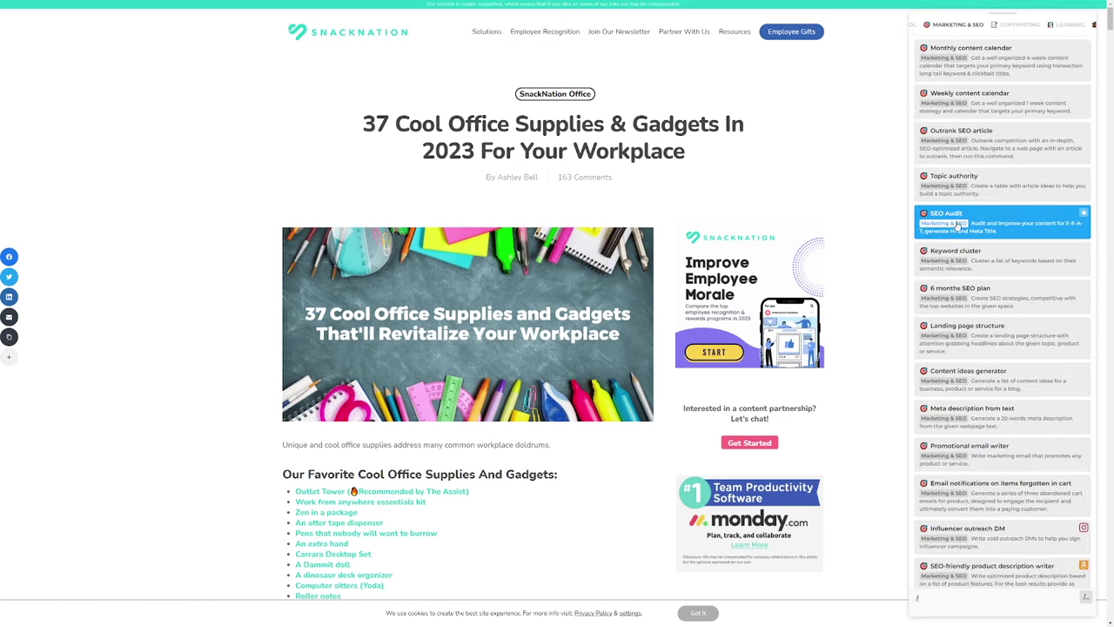
pyautogui.scroll(-3, 1014, 260)
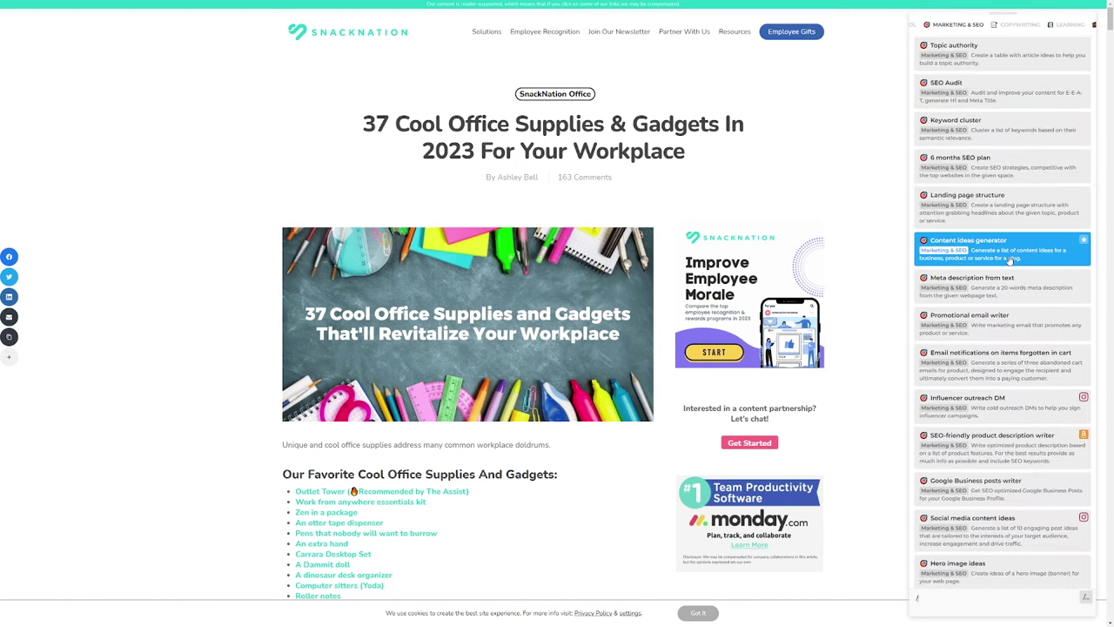
pyautogui.scroll(-3, 1014, 262)
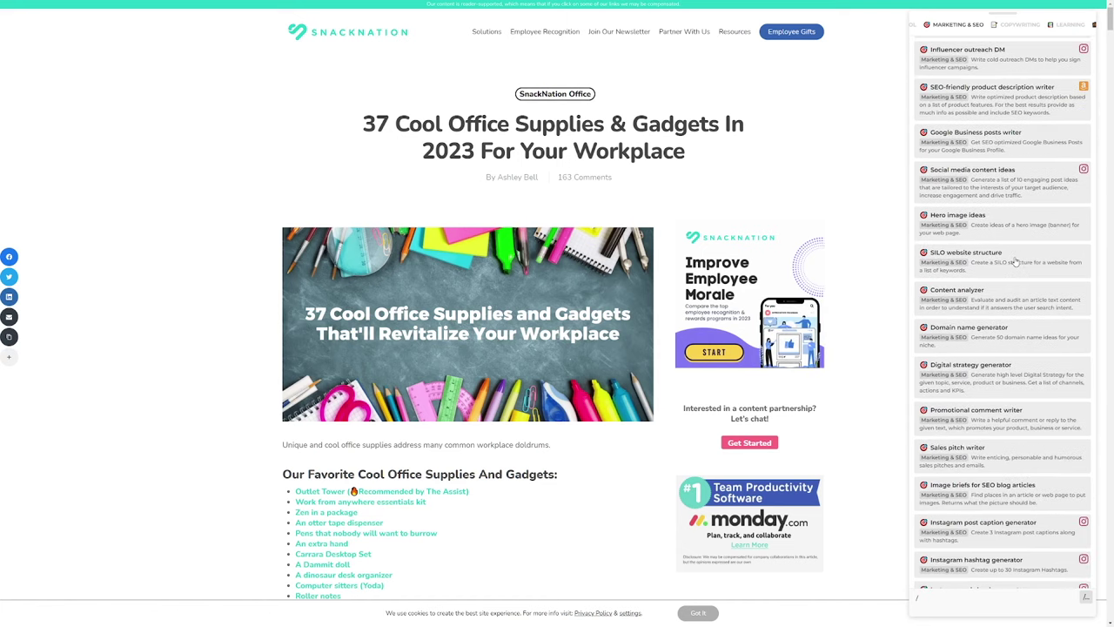
pyautogui.scroll(-3, 1014, 262)
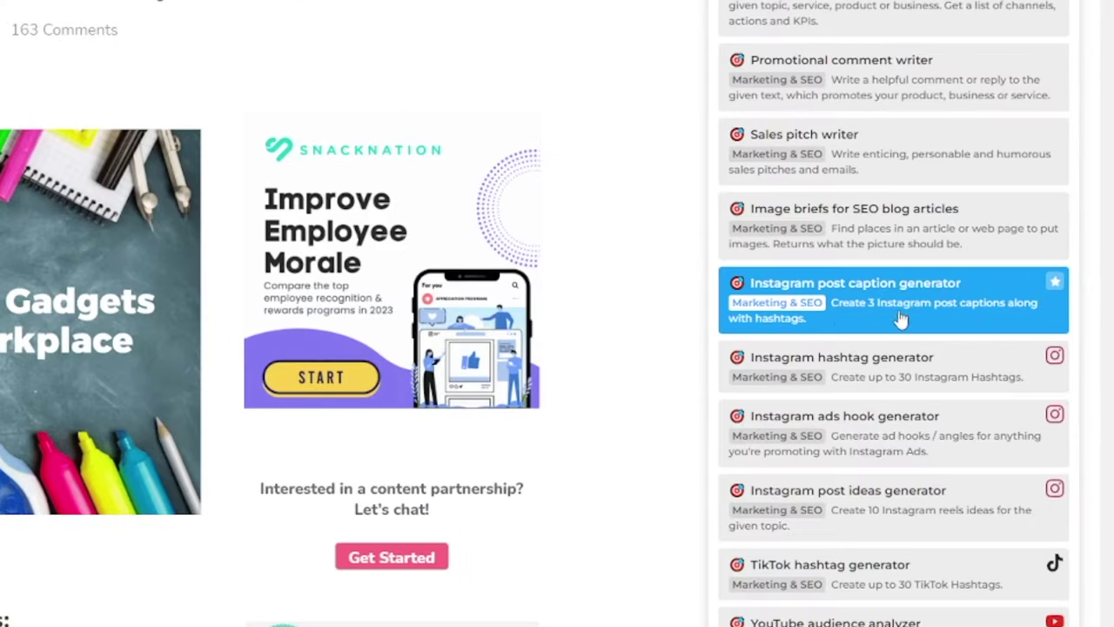
pyautogui.scroll(-1, 919, 300)
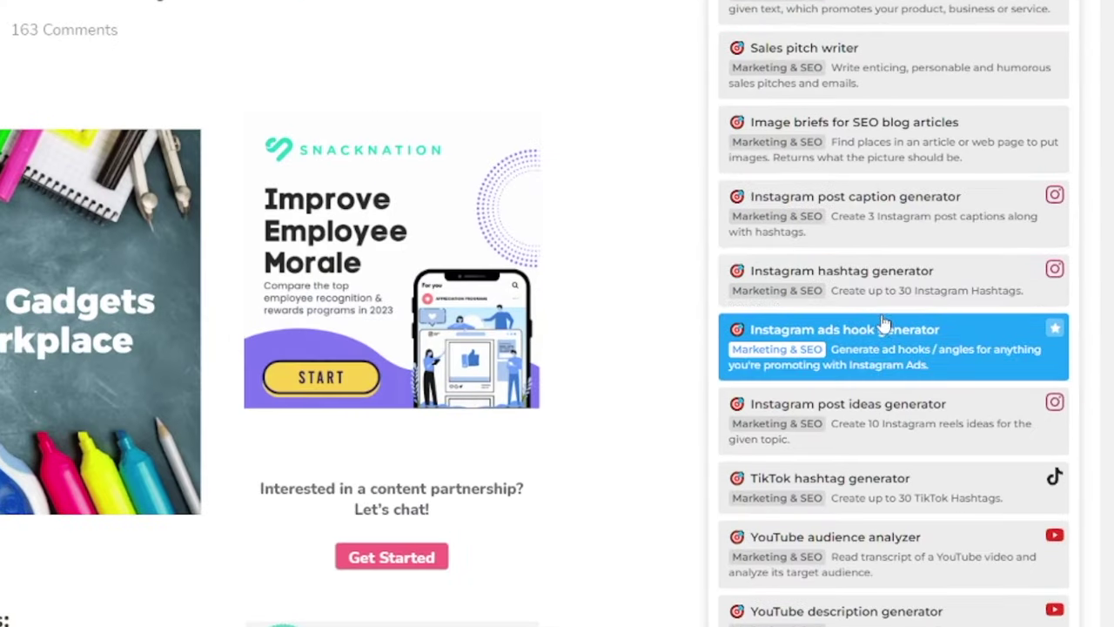
pyautogui.scroll(-3, 884, 324)
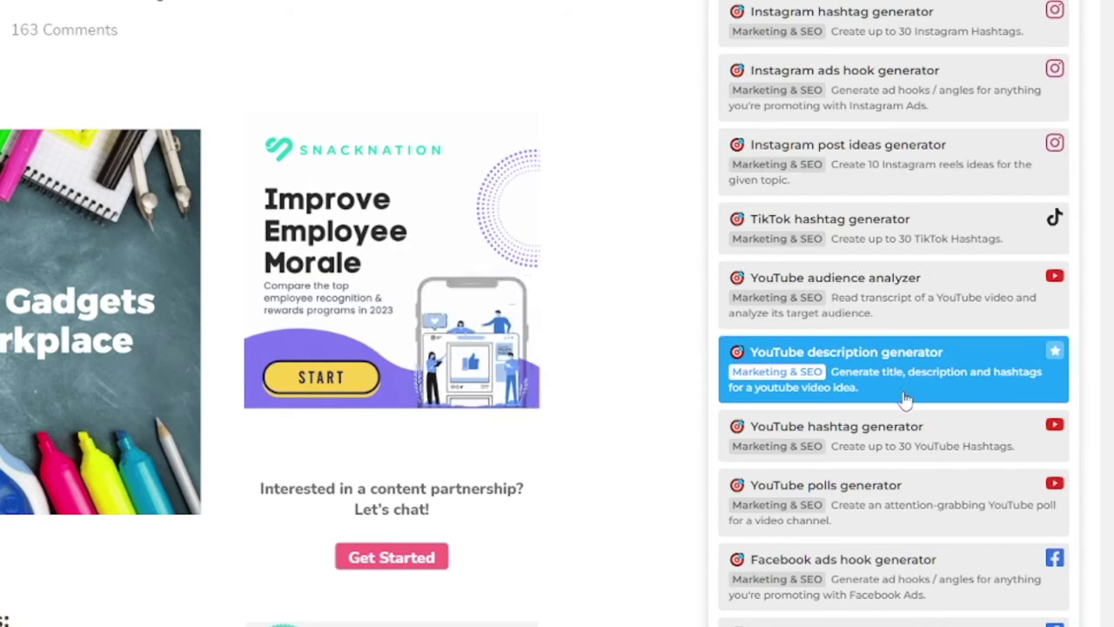
pyautogui.scroll(-1, 948, 440)
pyautogui.scroll(-2, 873, 416)
pyautogui.scroll(-1, 873, 416)
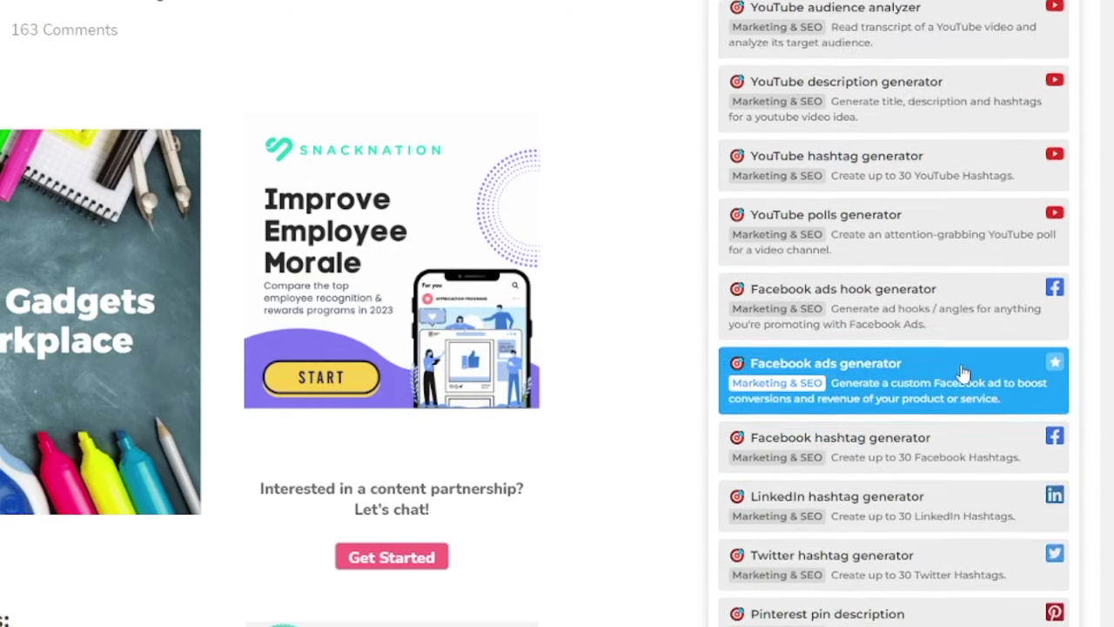
pyautogui.scroll(-4, 858, 348)
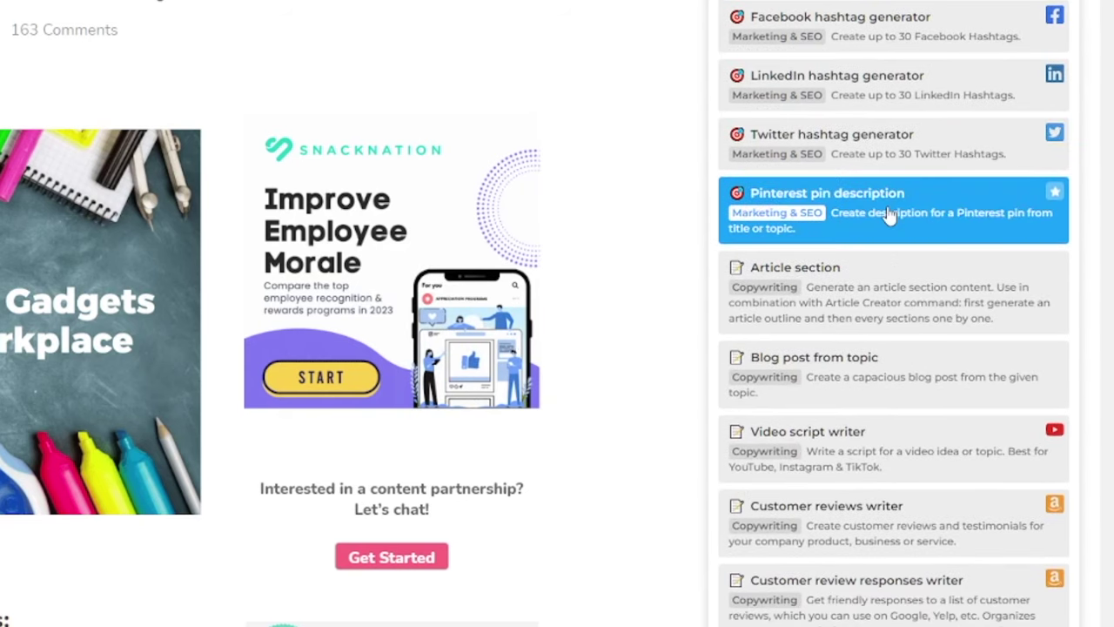
pyautogui.scroll(-1, 954, 296)
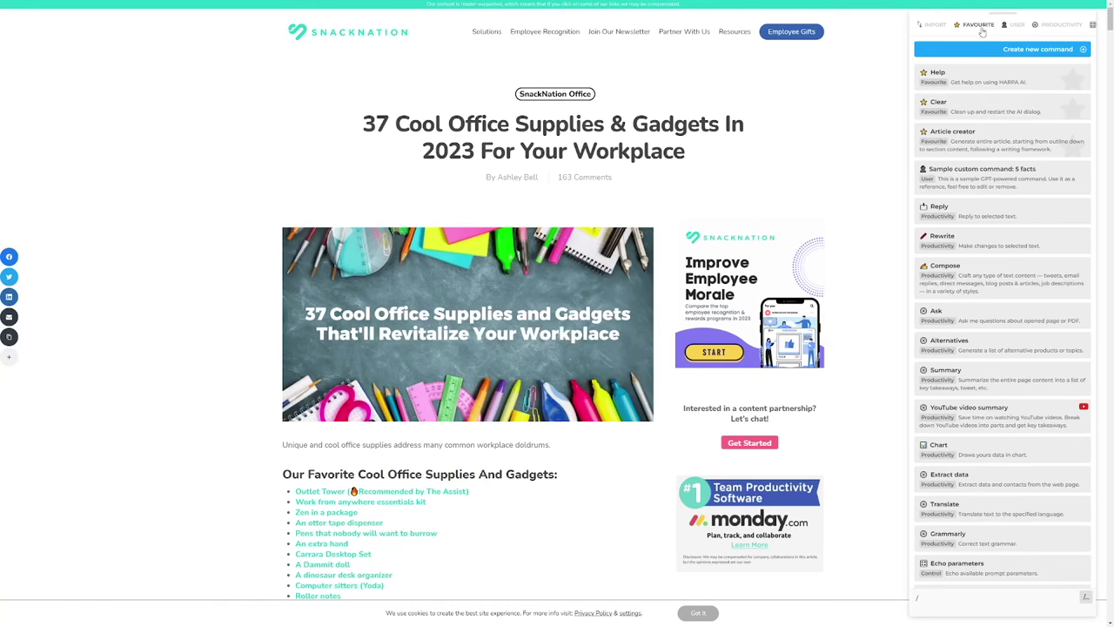
# Step through the Favourite, User, Productivity, Control, Marketing & SEO, Learning and Generative AI categories
pyautogui.click(978, 25)
pyautogui.scroll(-3, 1000, 258)
pyautogui.scroll(3, 1001, 257)
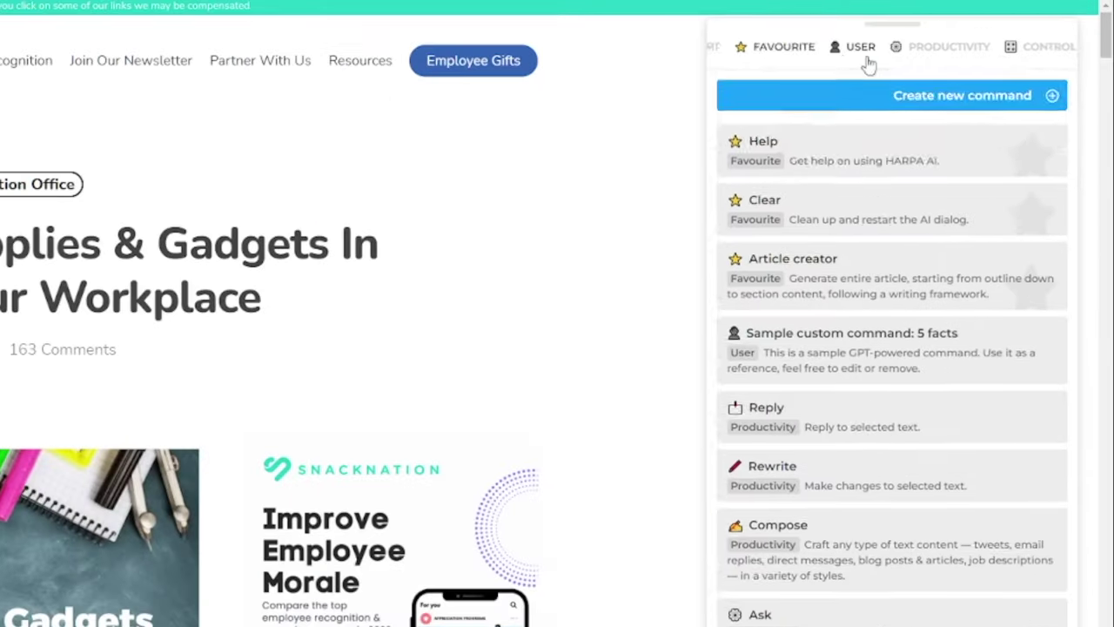
pyautogui.click(987, 28)
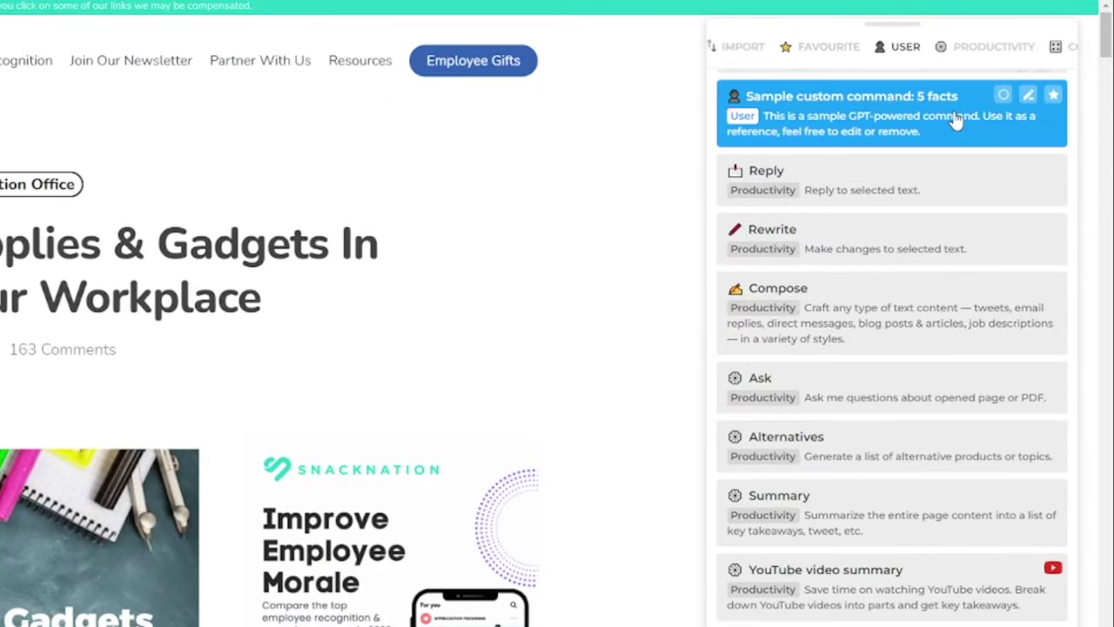
pyautogui.click(964, 52)
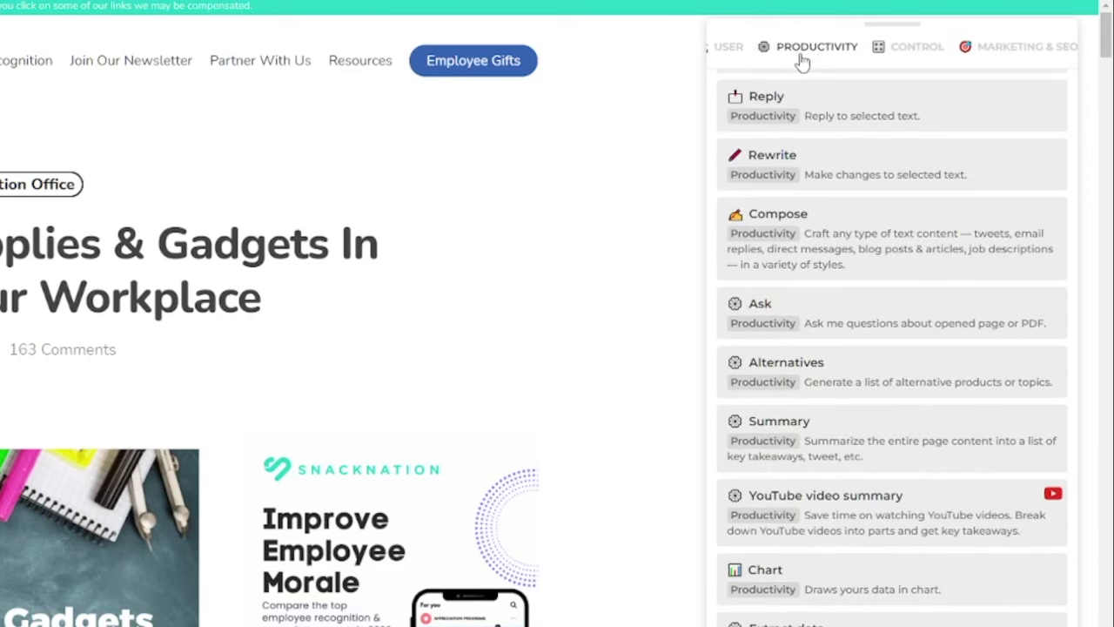
pyautogui.click(885, 49)
pyautogui.click(890, 50)
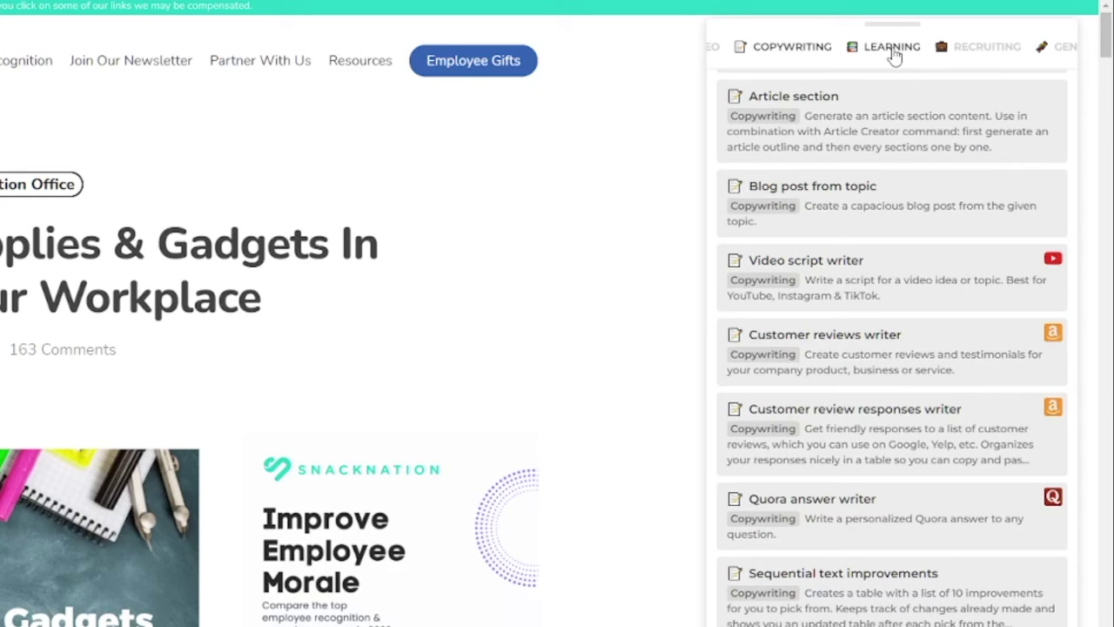
pyautogui.click(897, 53)
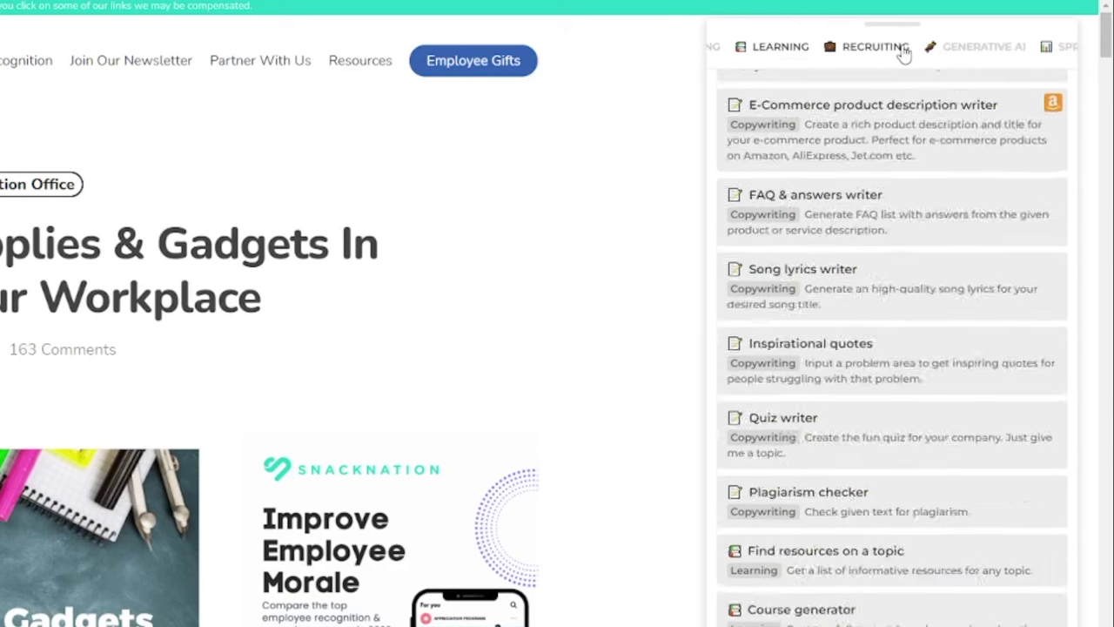
pyautogui.click(953, 48)
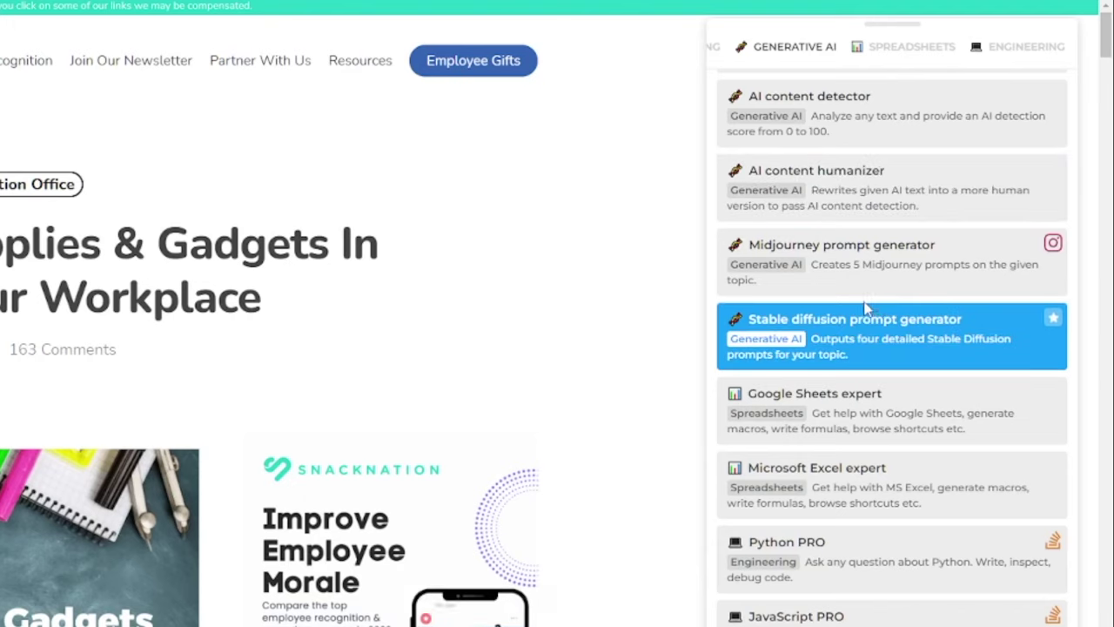
# Look through the Engineering and Recruiting command categories
pyautogui.scroll(3, 884, 349)
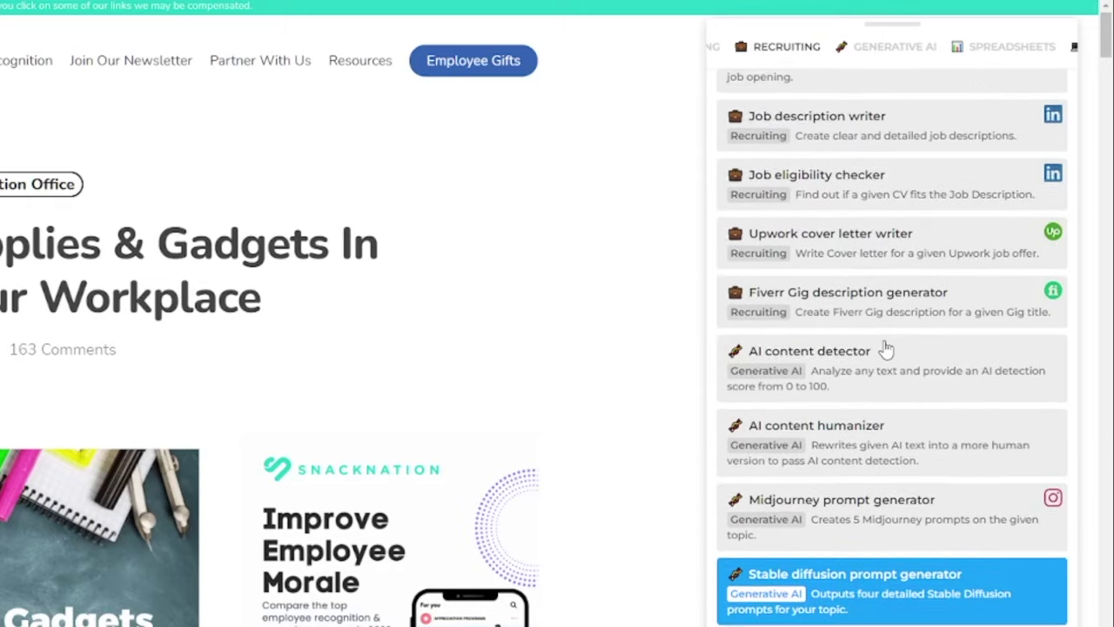
pyautogui.scroll(1, 886, 349)
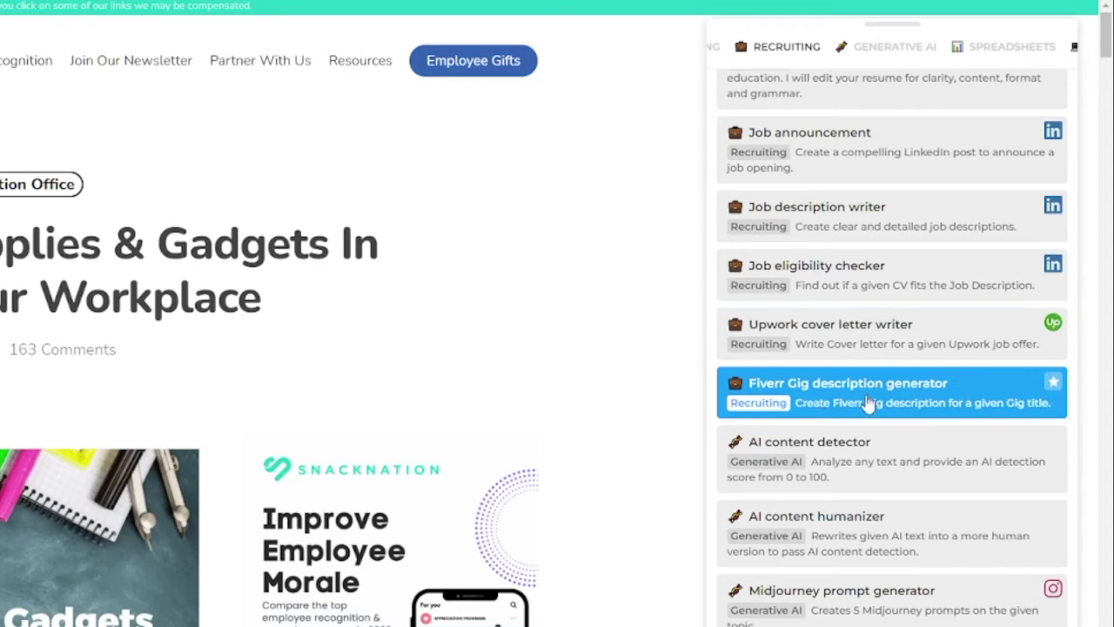
pyautogui.moveTo(1007, 67); pyautogui.dragTo(834, 67)
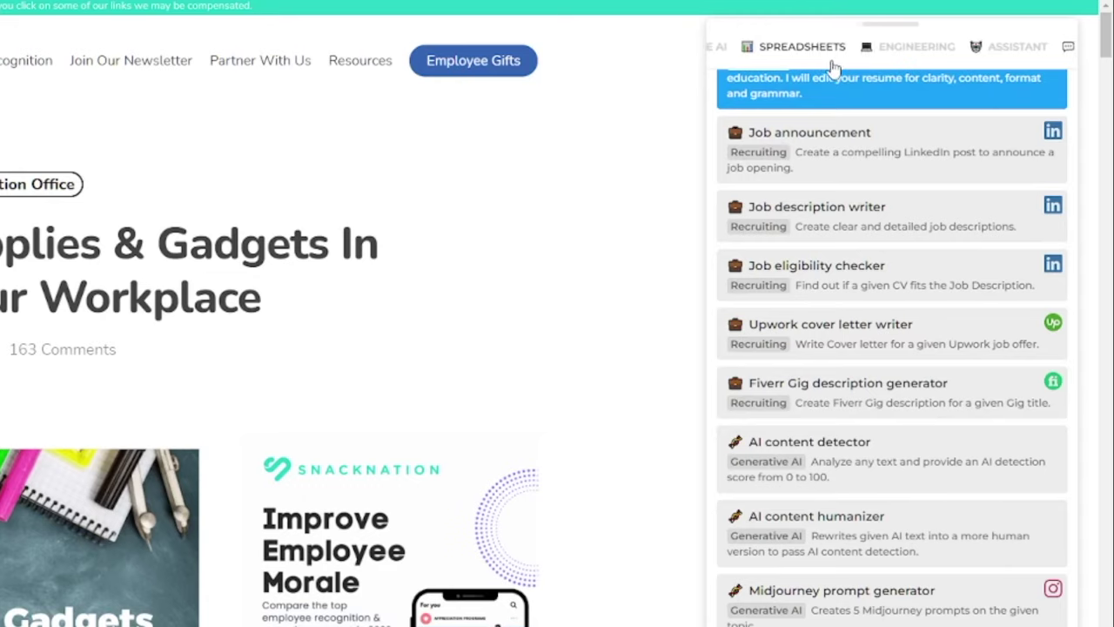
pyautogui.click(912, 51)
pyautogui.moveTo(977, 60); pyautogui.dragTo(869, 69)
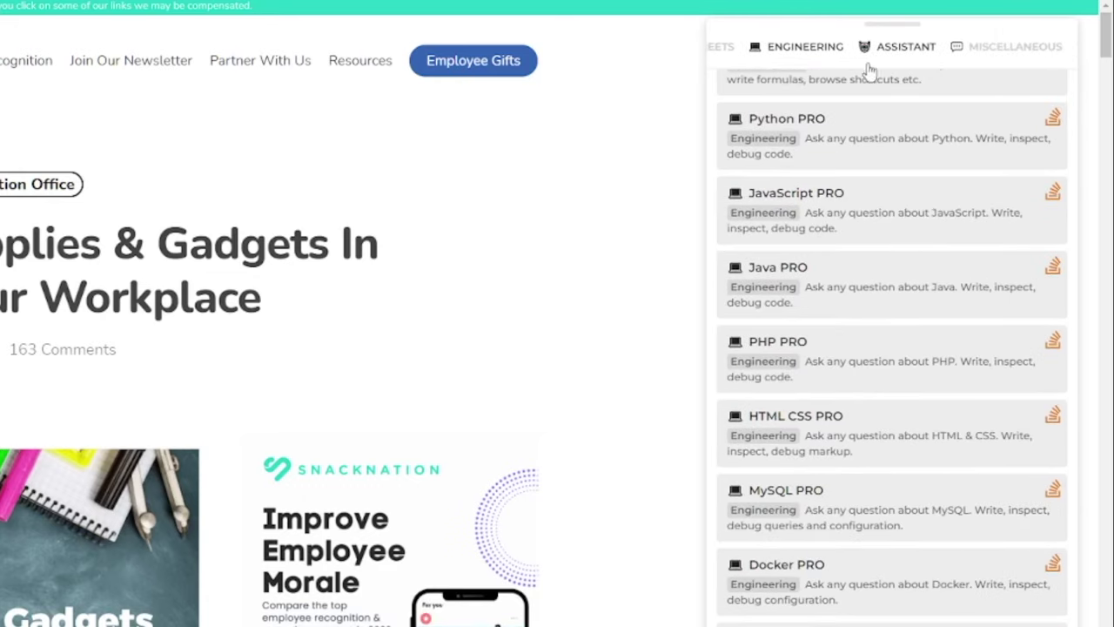
pyautogui.hscroll(-5, 909, 57)
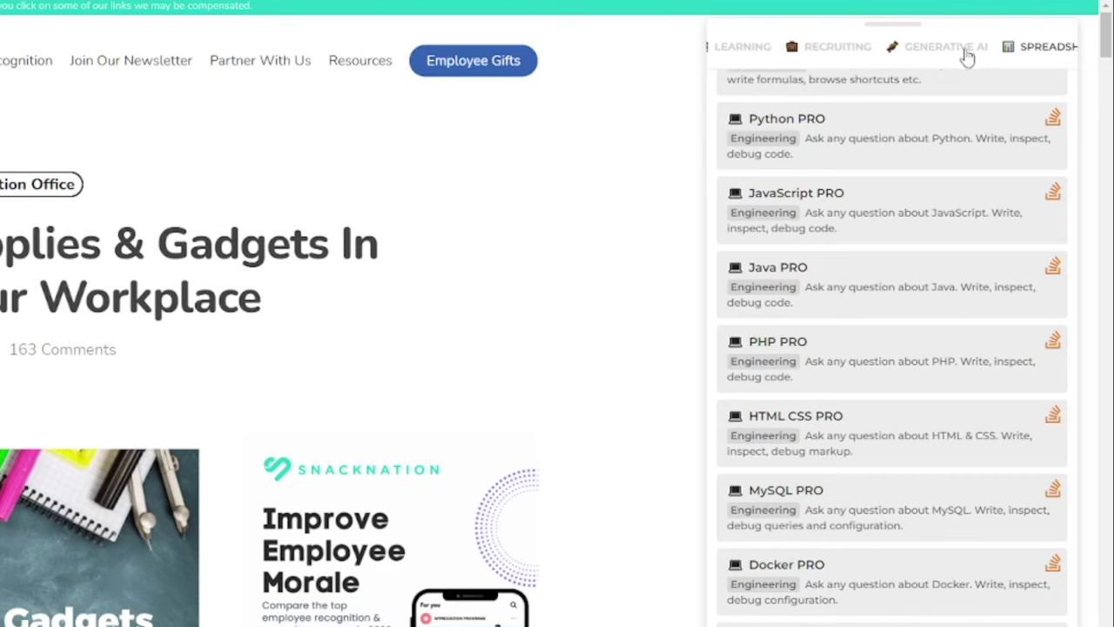
pyautogui.click(849, 50)
# Go back past Learning to Generative AI and run the Stable diffusion prompt generator
pyautogui.hscroll(-3, 975, 54)
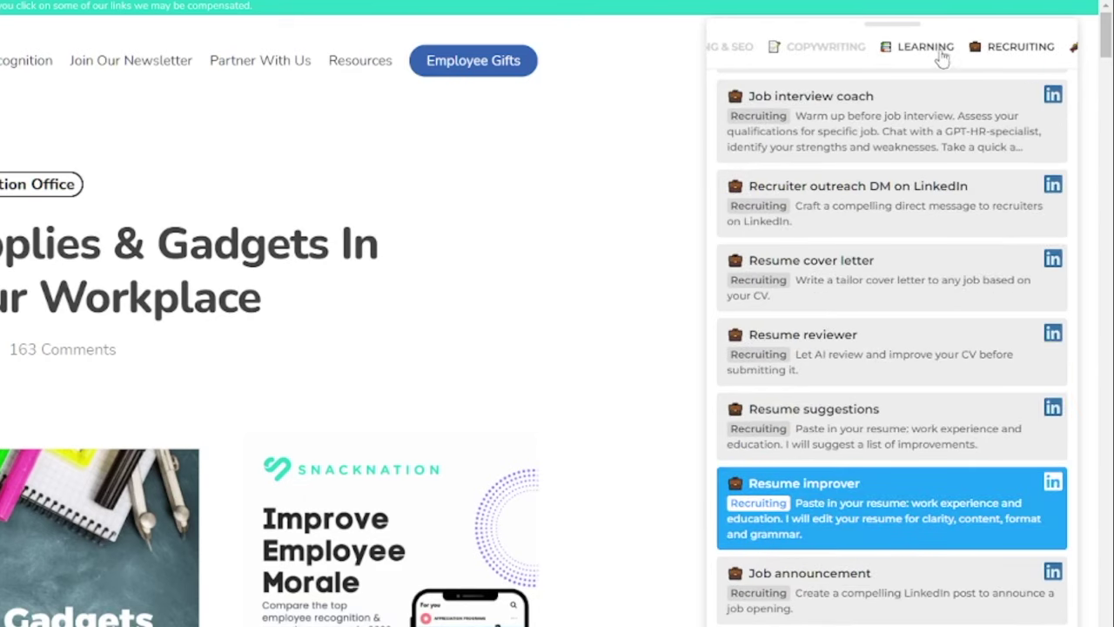
pyautogui.click(938, 54)
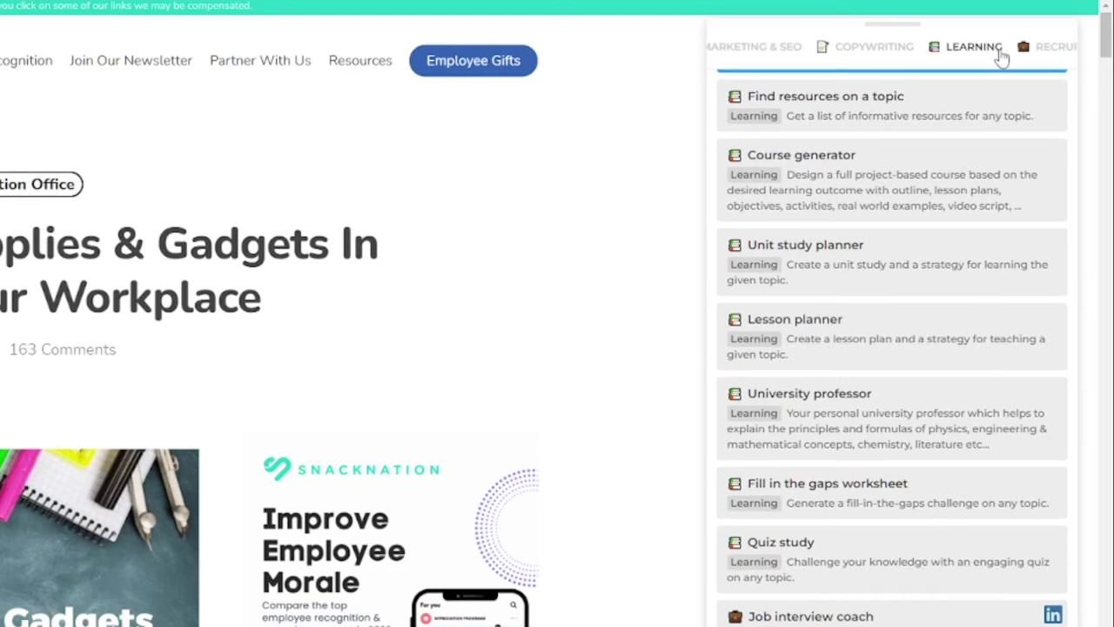
pyautogui.scroll(-15, 864, 333)
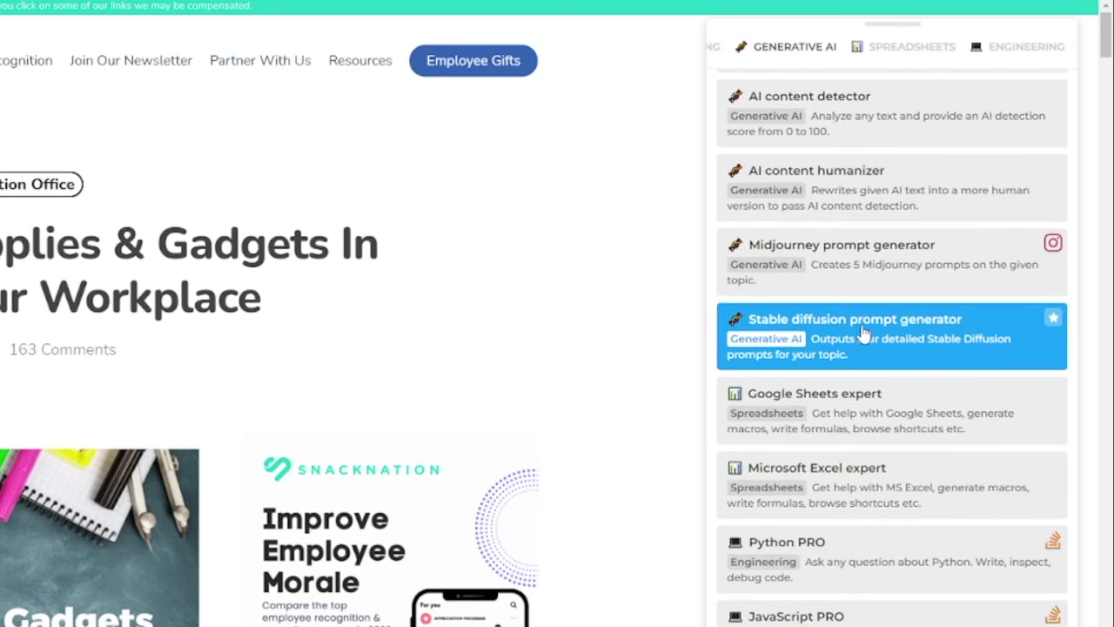
pyautogui.click(845, 255)
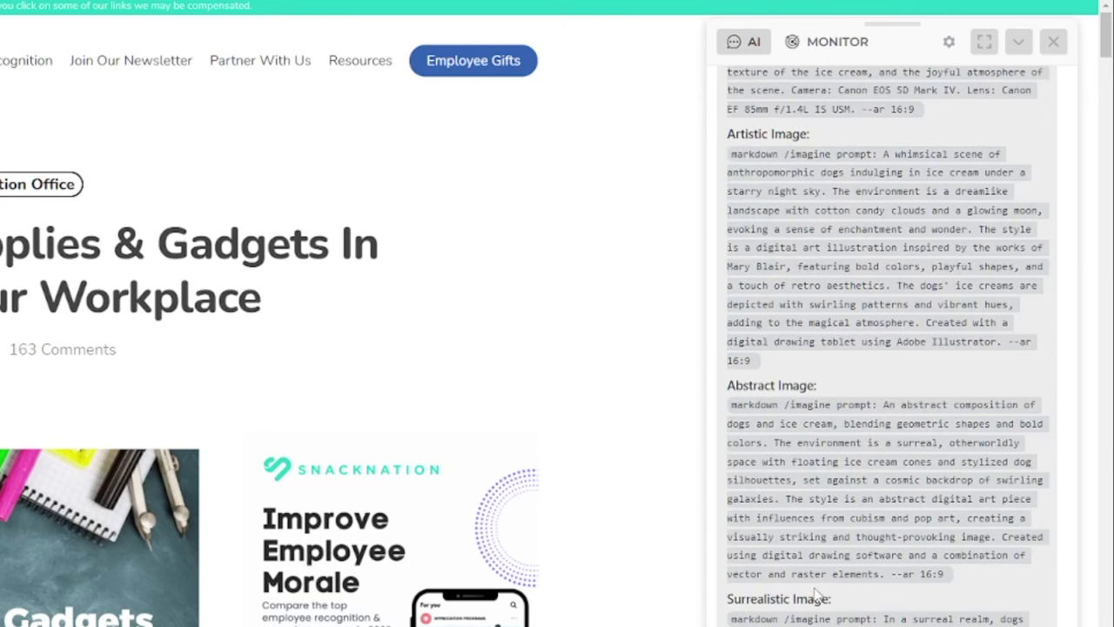
# Scroll back up through the generated dogs-eating-icecream image prompts
pyautogui.scroll(3, 808, 607)
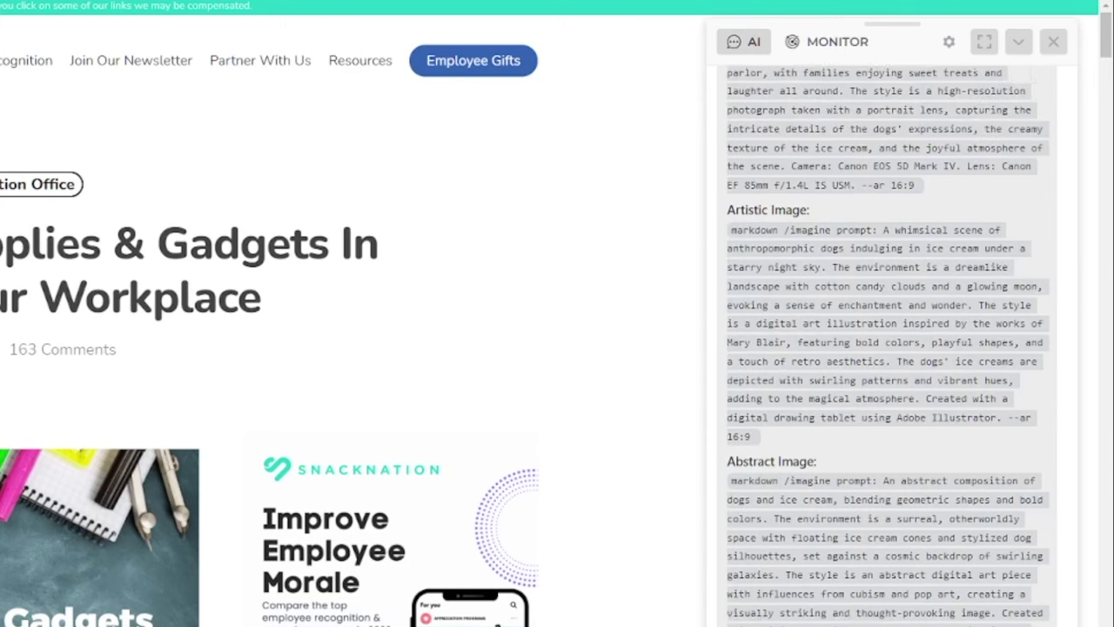
pyautogui.scroll(3, 835, 623)
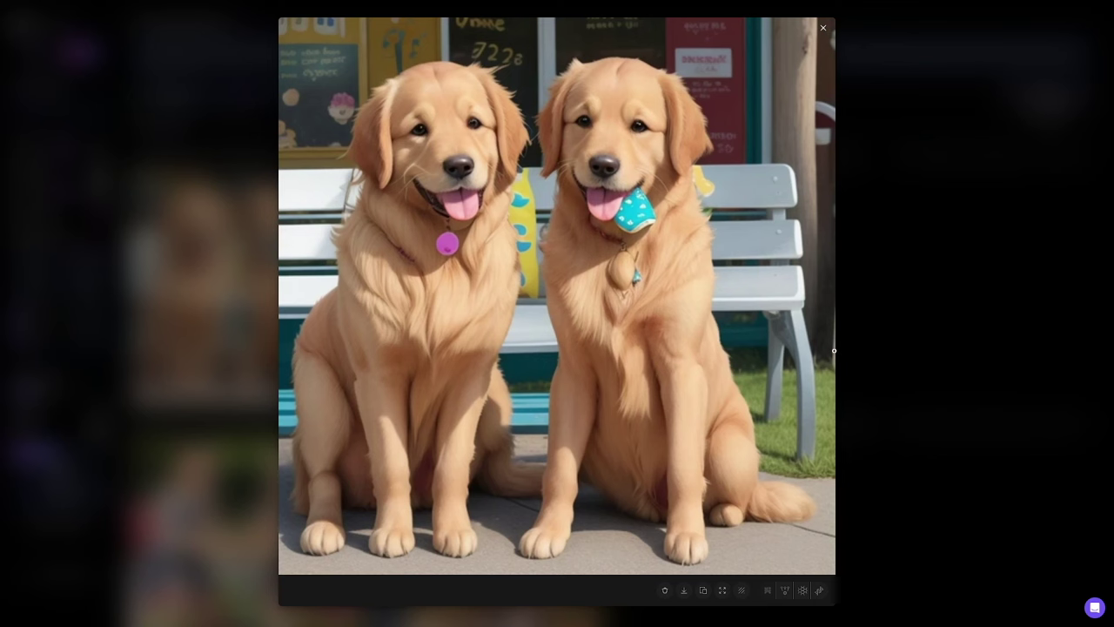
# Close the enlarged Golden Retrievers image to return to the generation results
pyautogui.click(913, 288)
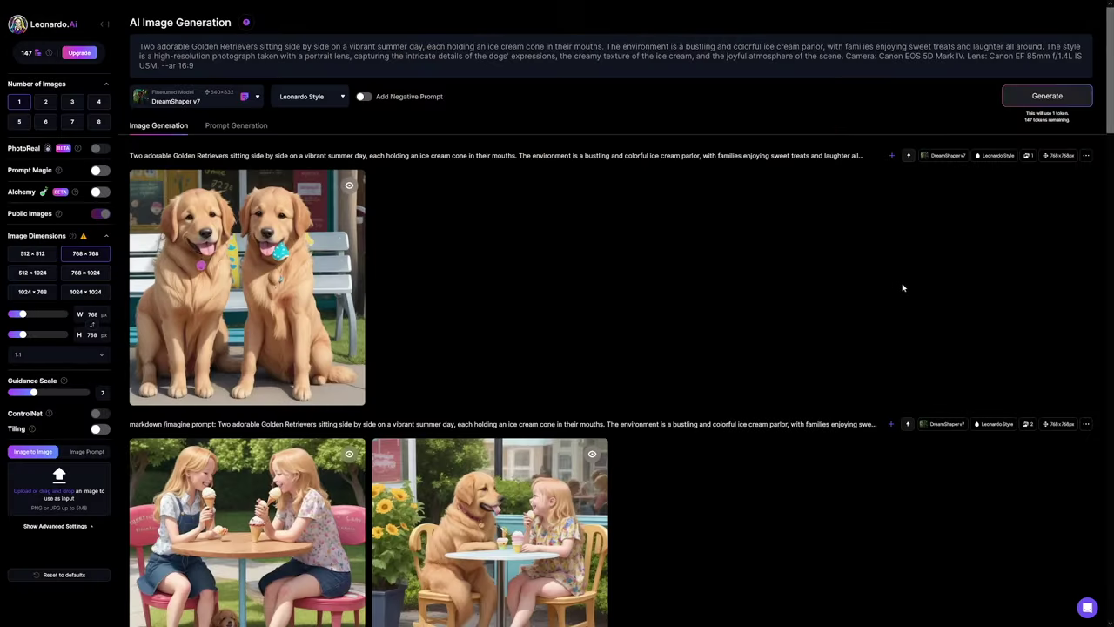